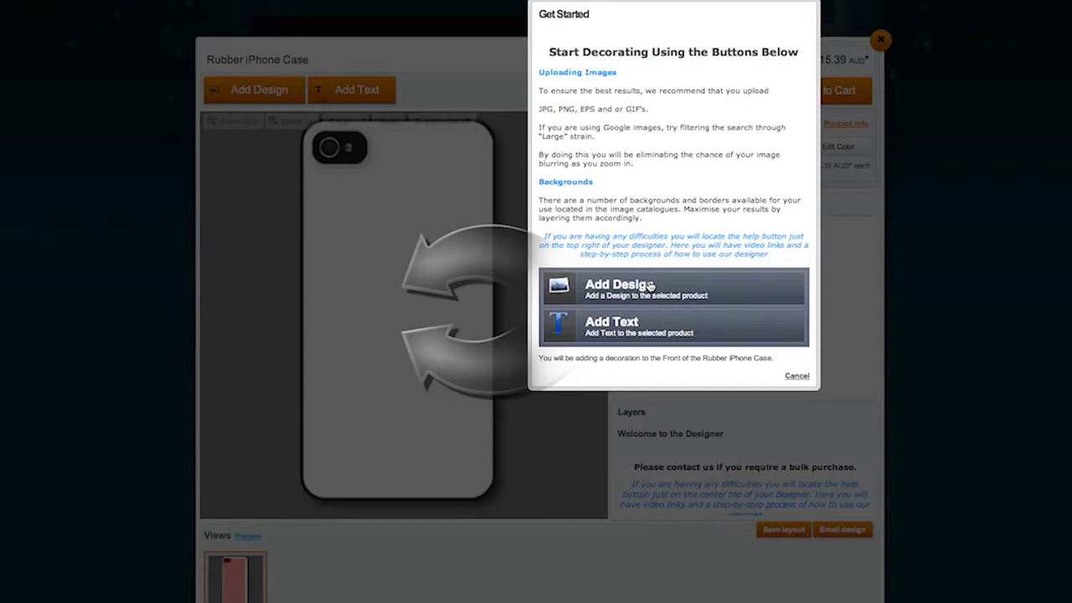
Add the green G B Polka design from the stock Backgrounds category to the iPhone case
left_click(651, 286)
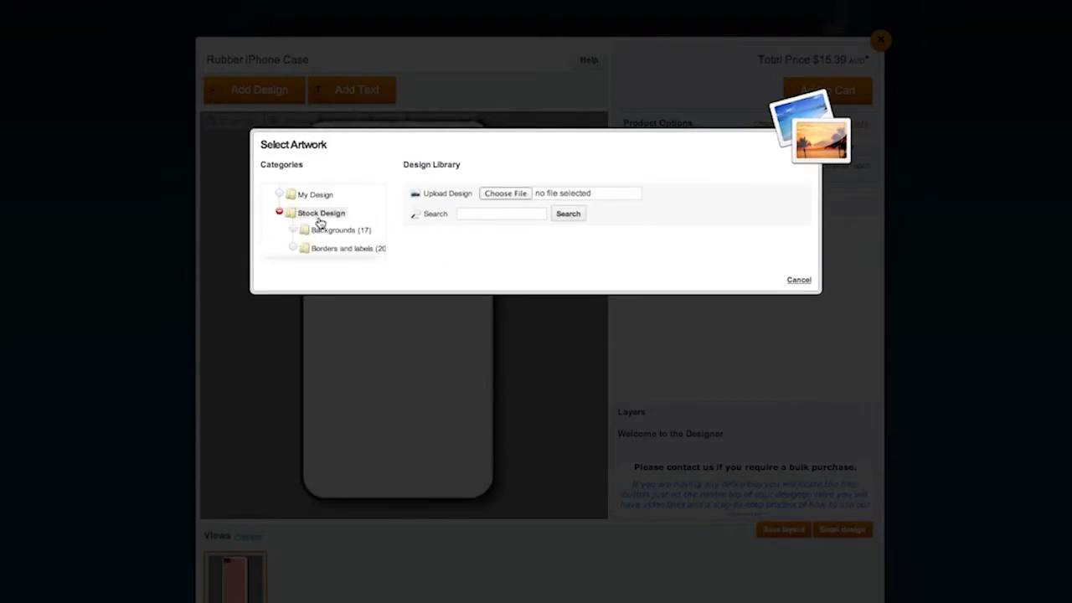
left_click(319, 233)
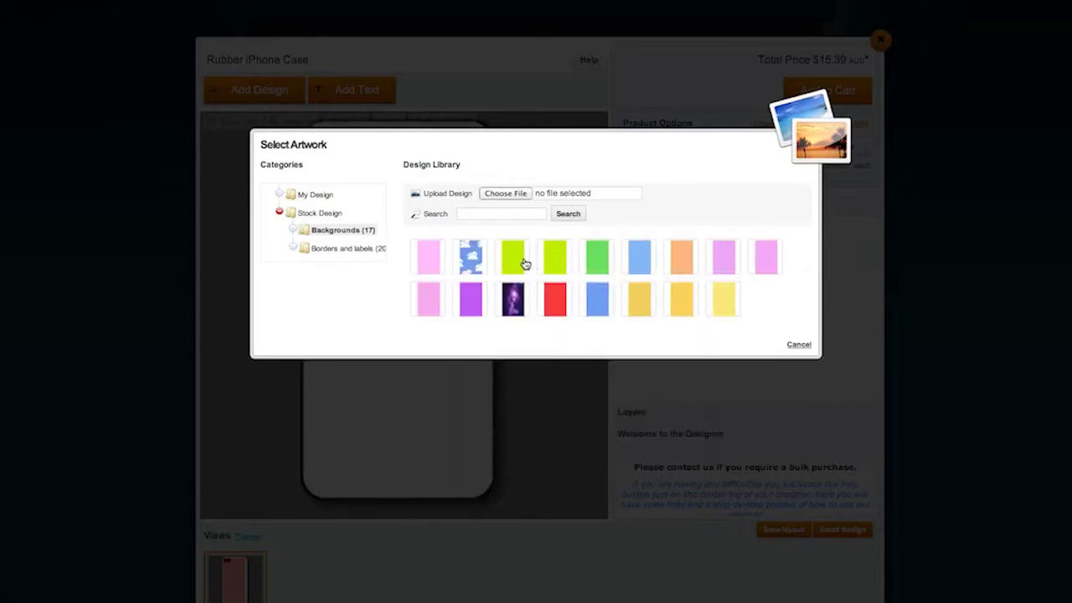
left_click(525, 264)
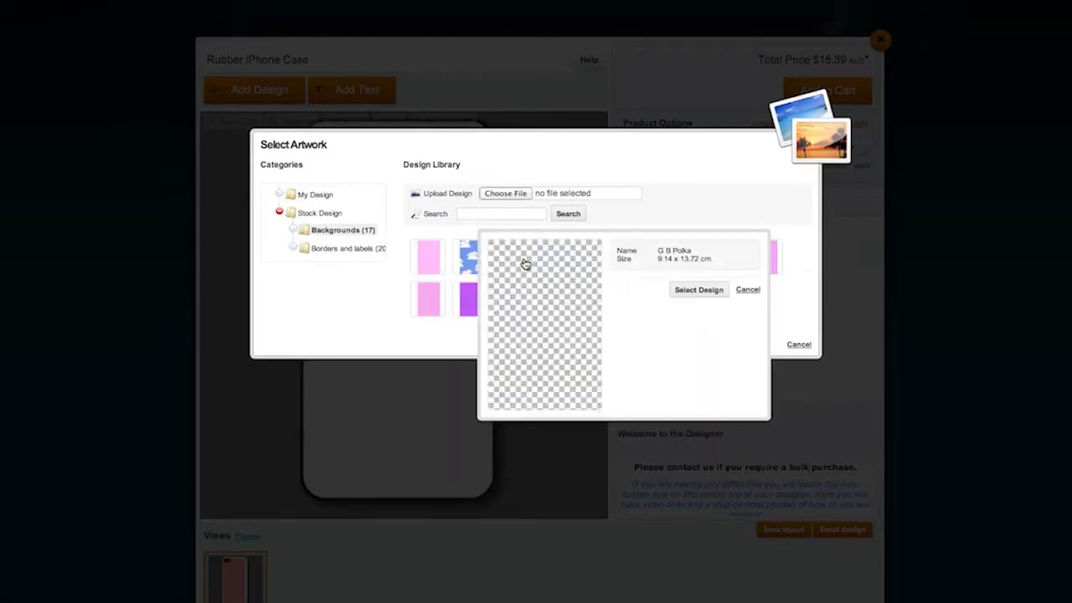
left_click(699, 290)
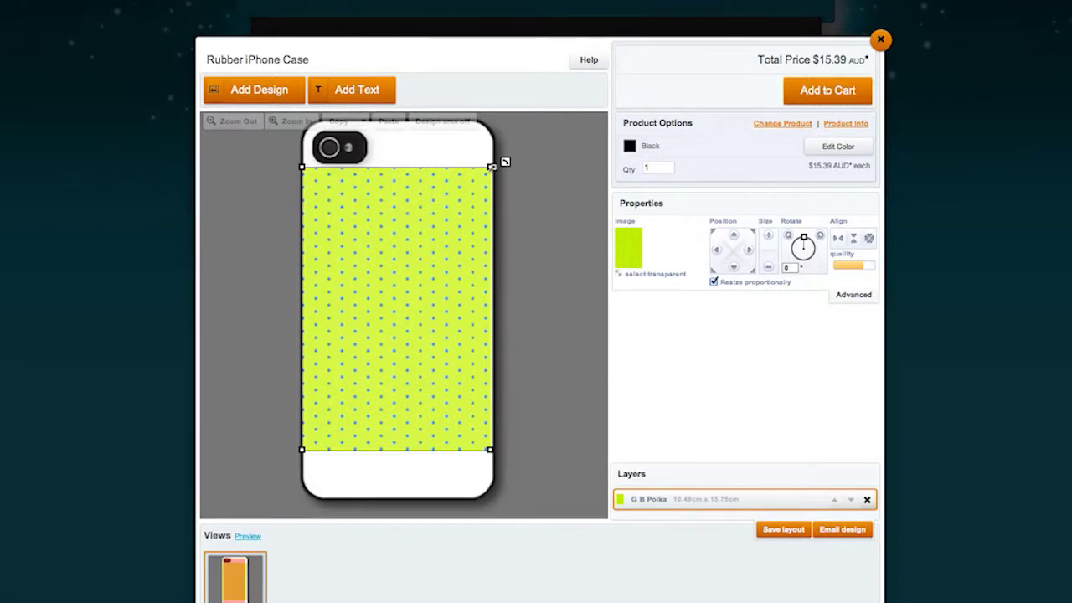
Enlarge the polka-dot background to about 14 × 21.1 cm so it covers the whole case, and centre it
left_click_drag(505, 161, 536, 115)
left_click_drag(303, 451, 267, 503)
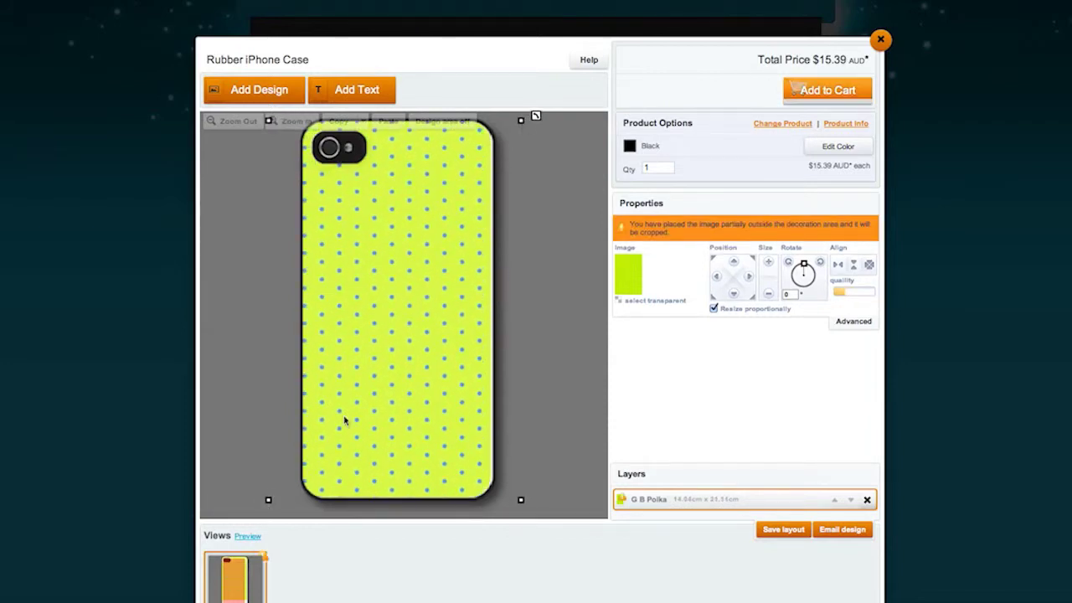
left_click_drag(366, 376, 375, 377)
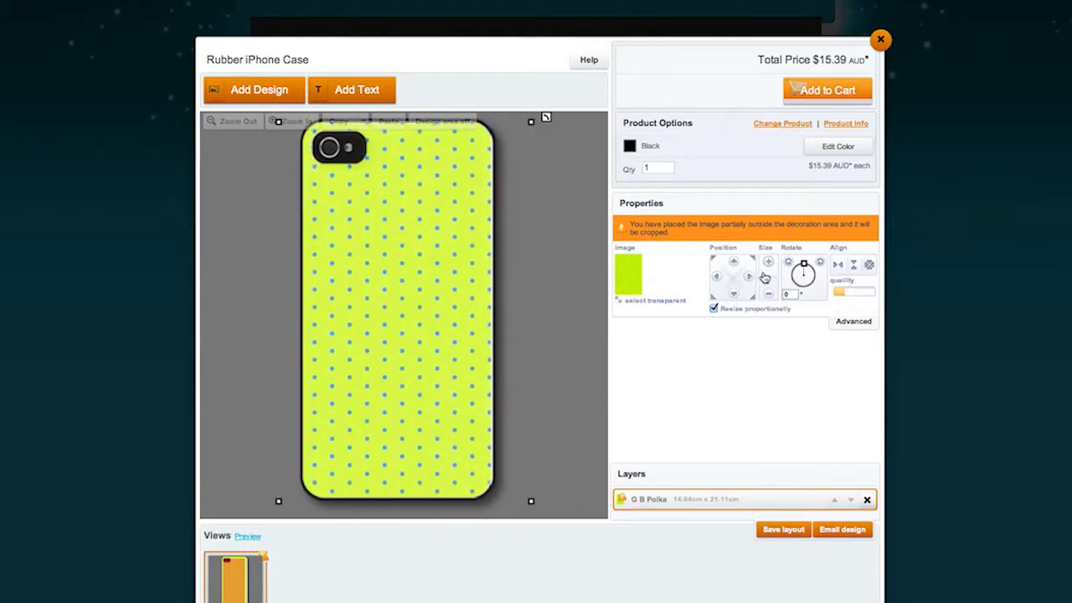
left_click(870, 268)
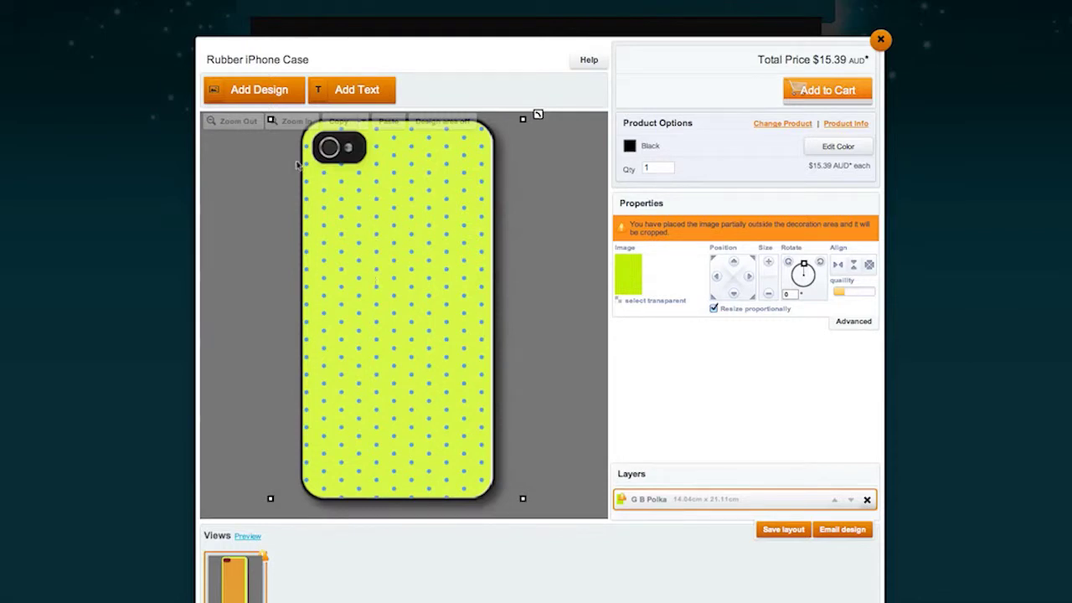
Upload the dog photo from the computer as a personalise design, declaring permission to use the file
left_click(261, 95)
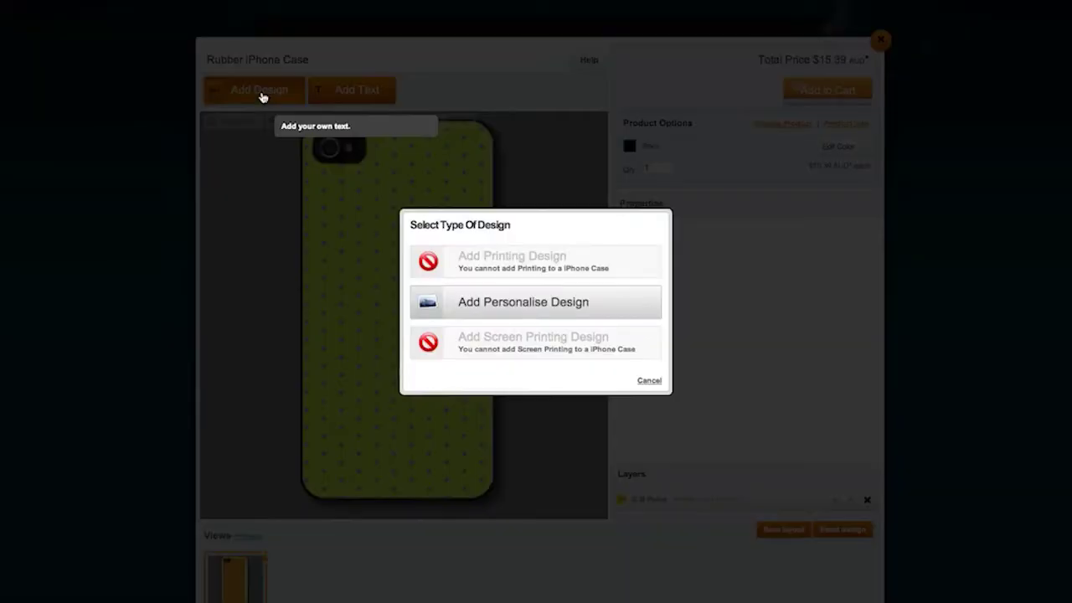
left_click(524, 305)
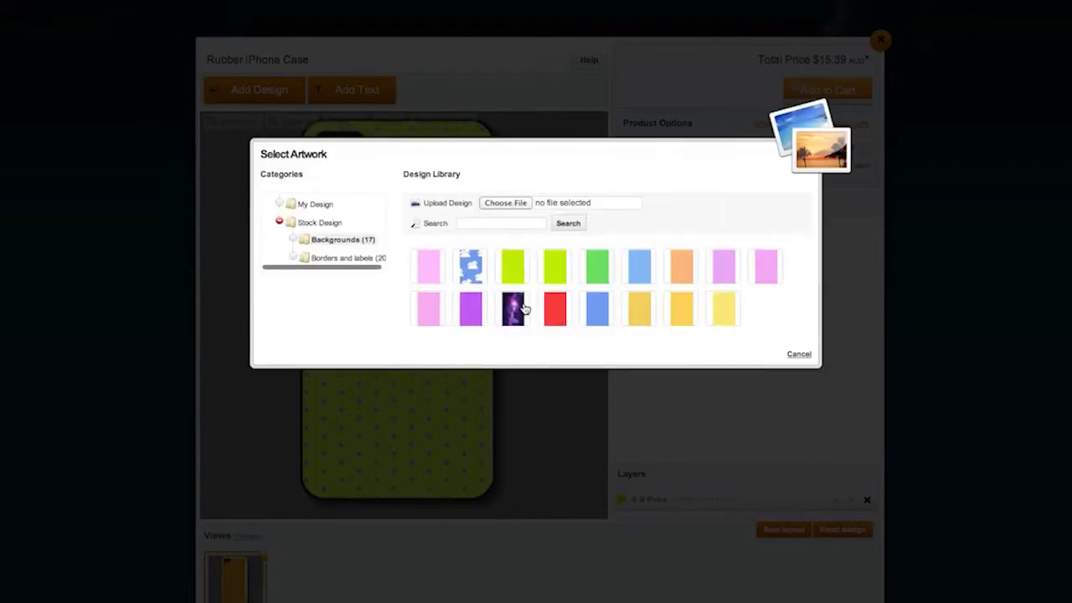
left_click(505, 203)
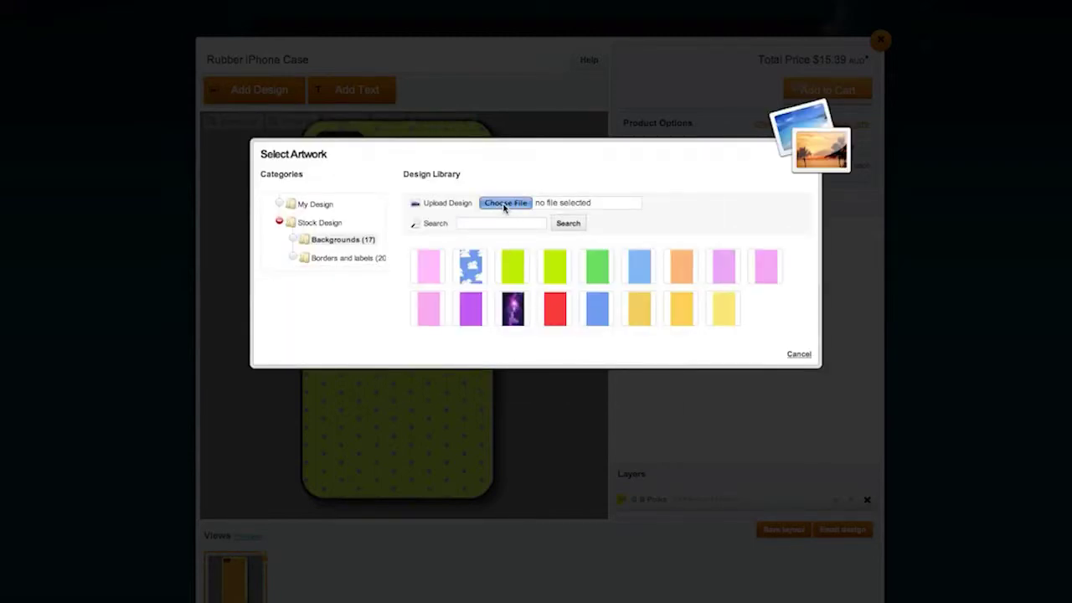
double_click(376, 56)
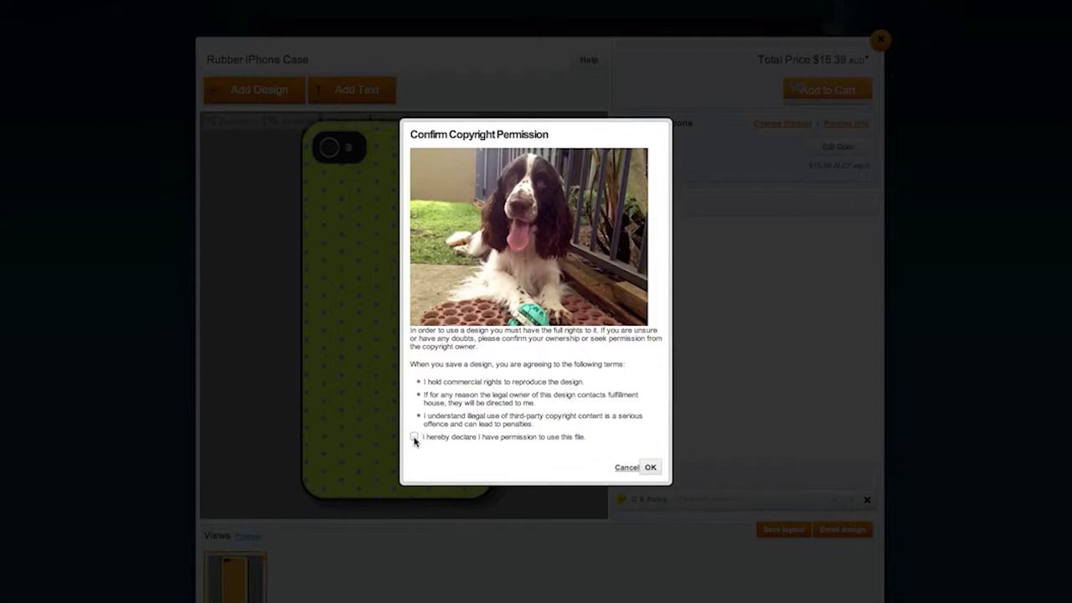
left_click(650, 468)
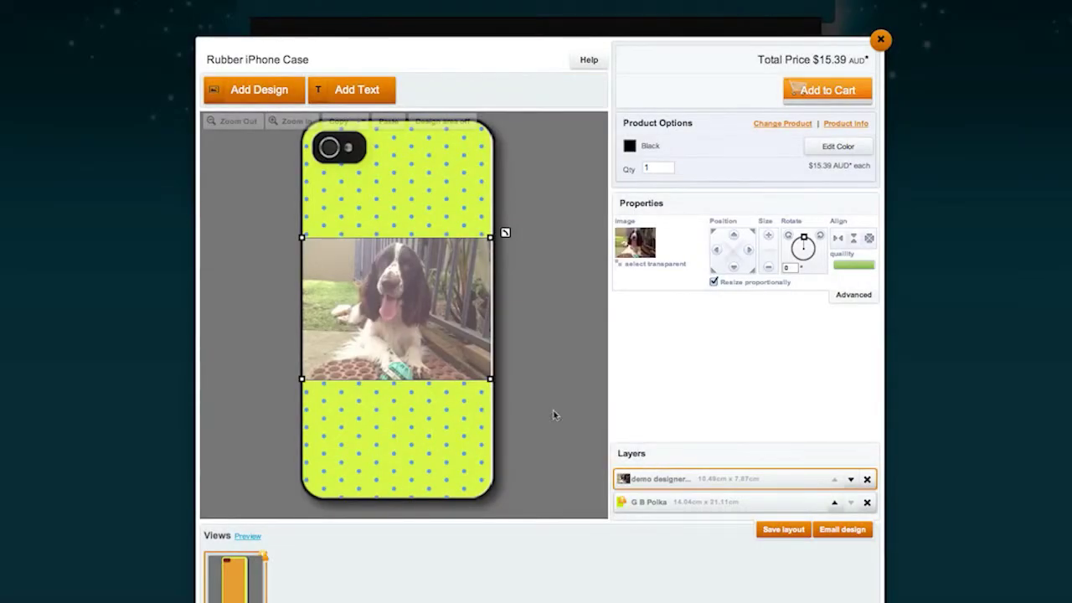
Shrink the dog photo to about 7.5 × 5.6 cm and centre it on the case
left_click_drag(489, 379, 428, 329)
left_click_drag(393, 295, 424, 320)
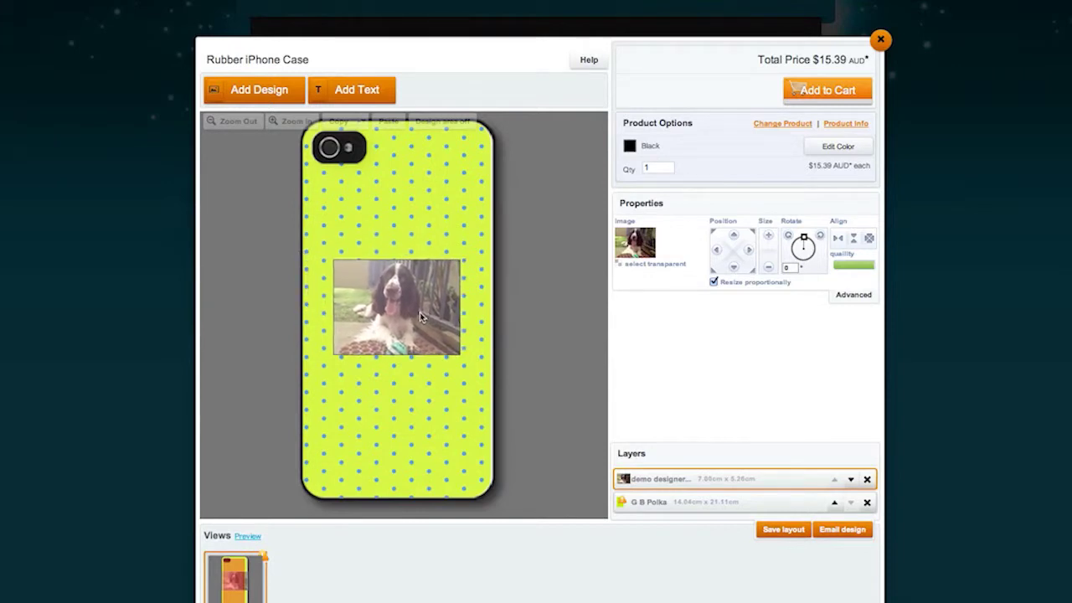
left_click(869, 241)
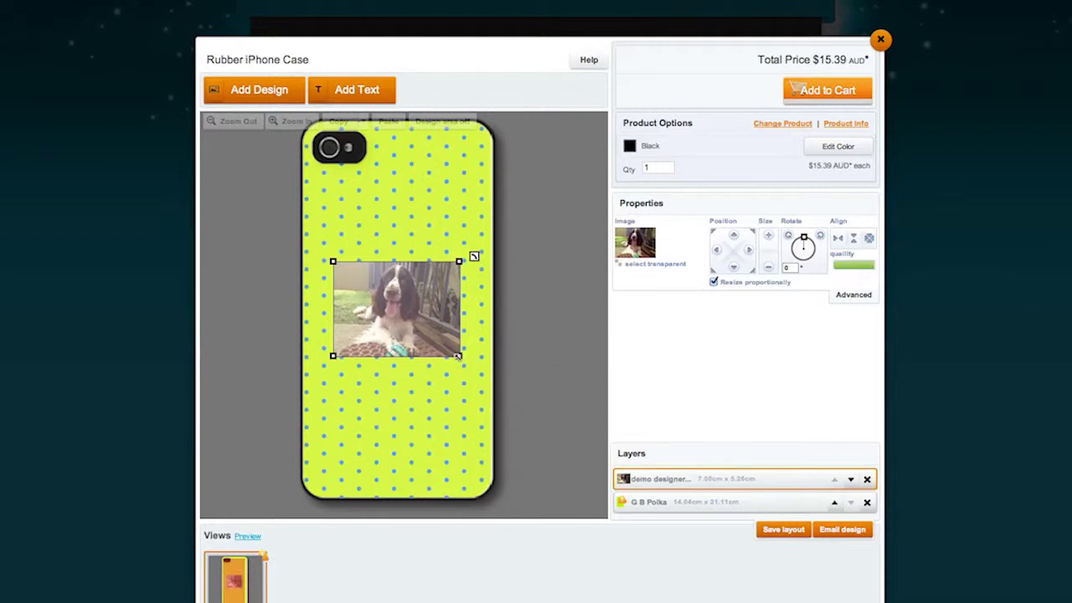
left_click_drag(458, 356, 480, 369)
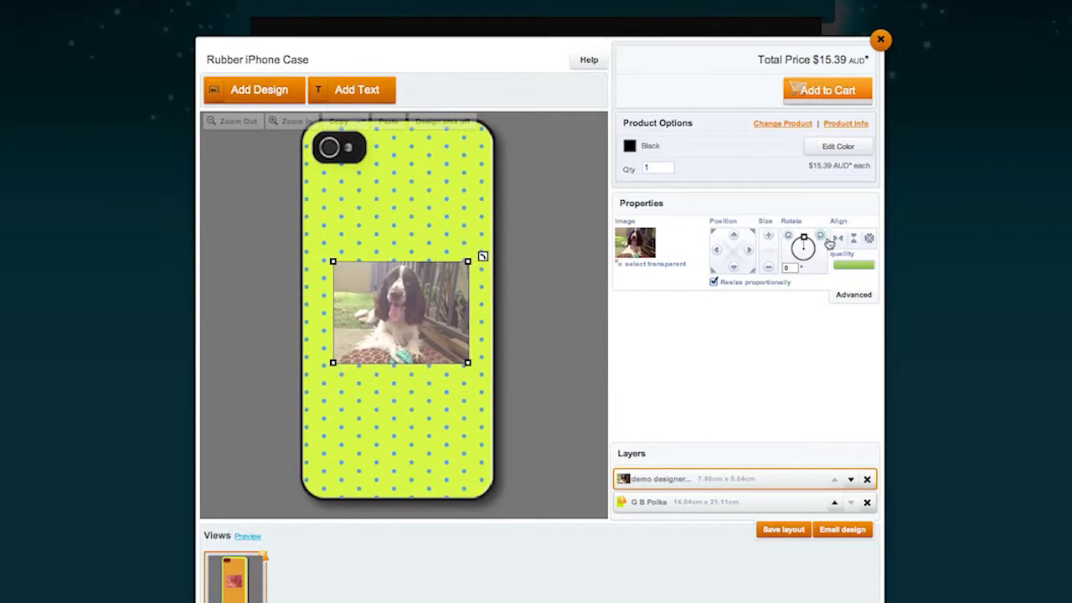
left_click(869, 241)
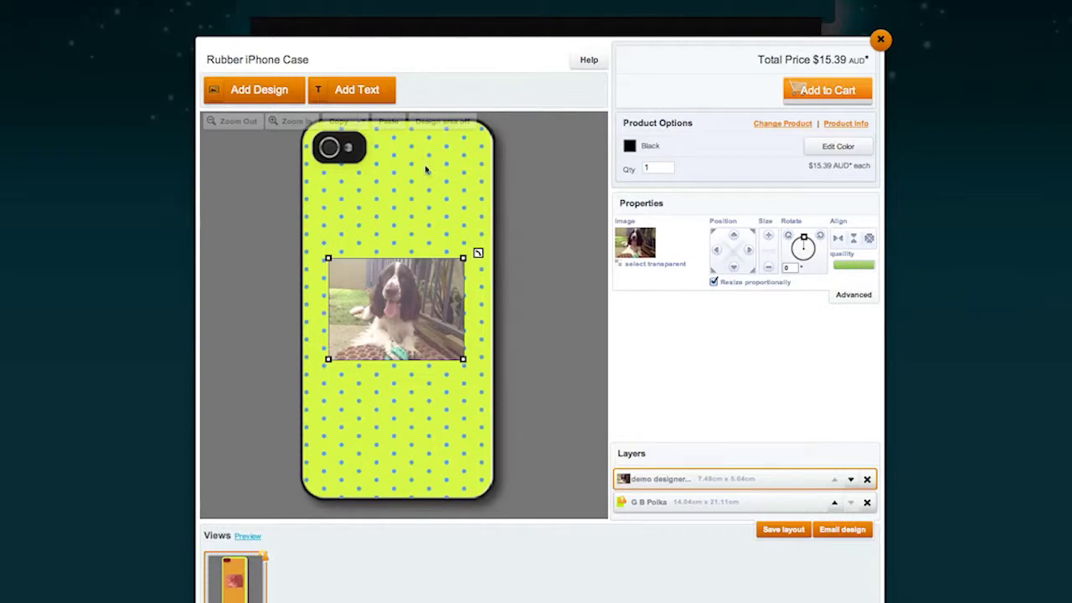
Add the LandscapePolaroid frame from the Borders and labels category as a personalise design
left_click(258, 90)
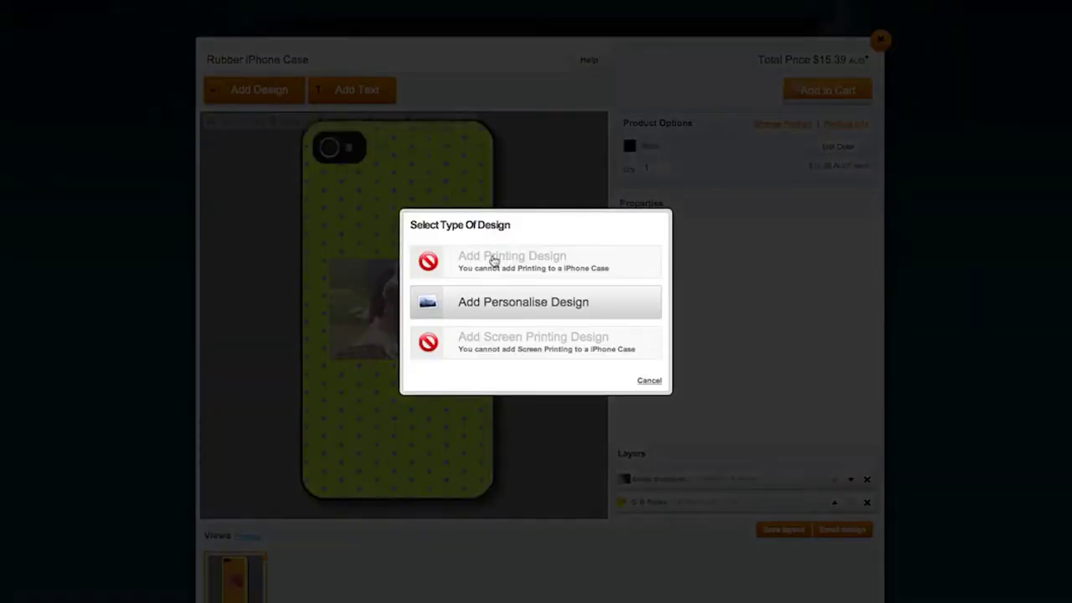
left_click(488, 301)
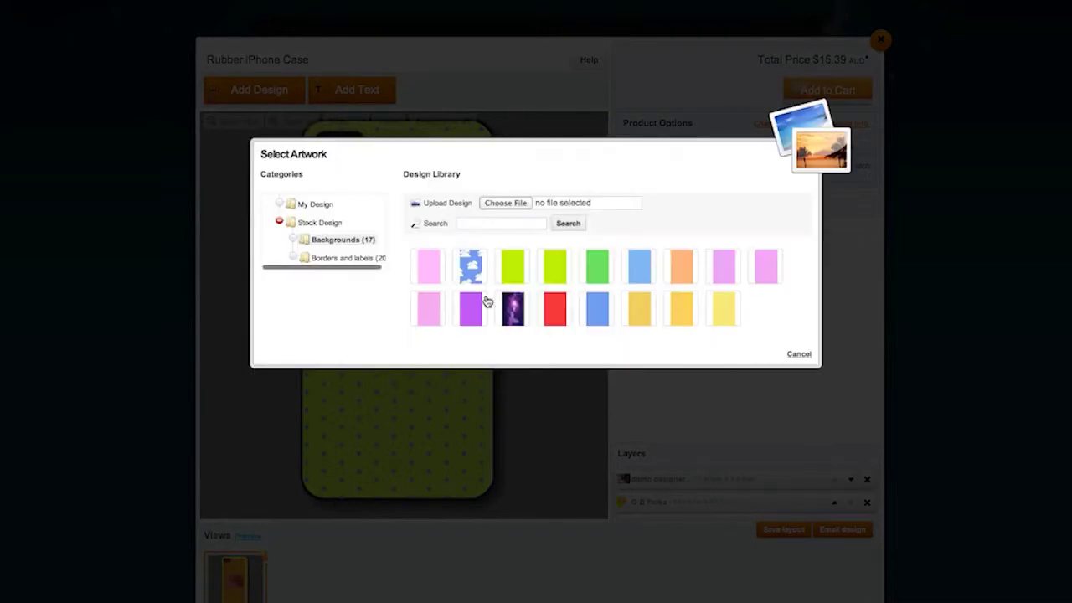
left_click(345, 261)
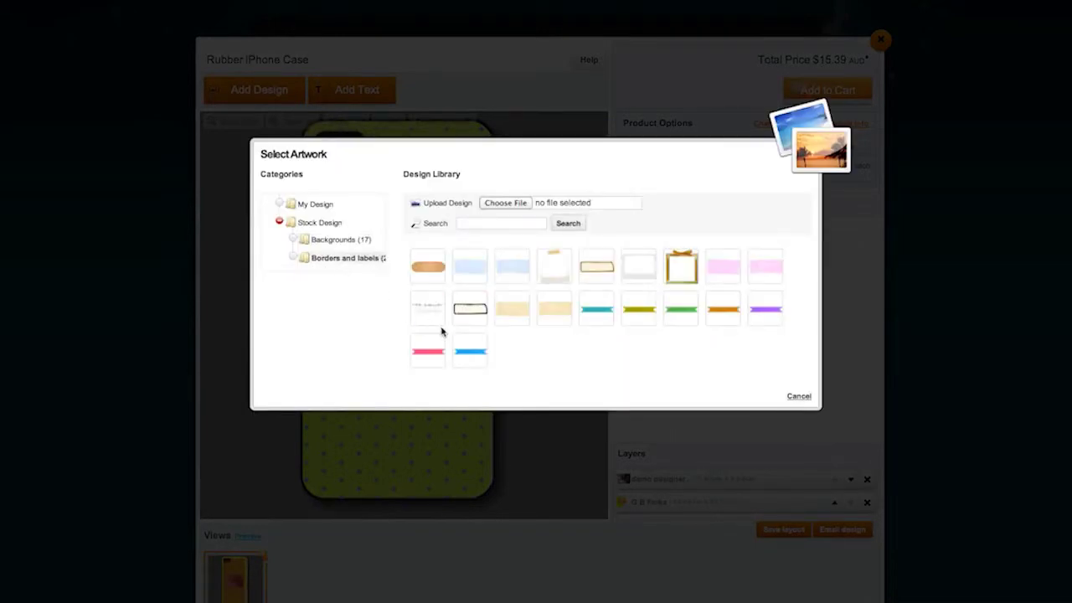
left_click(640, 282)
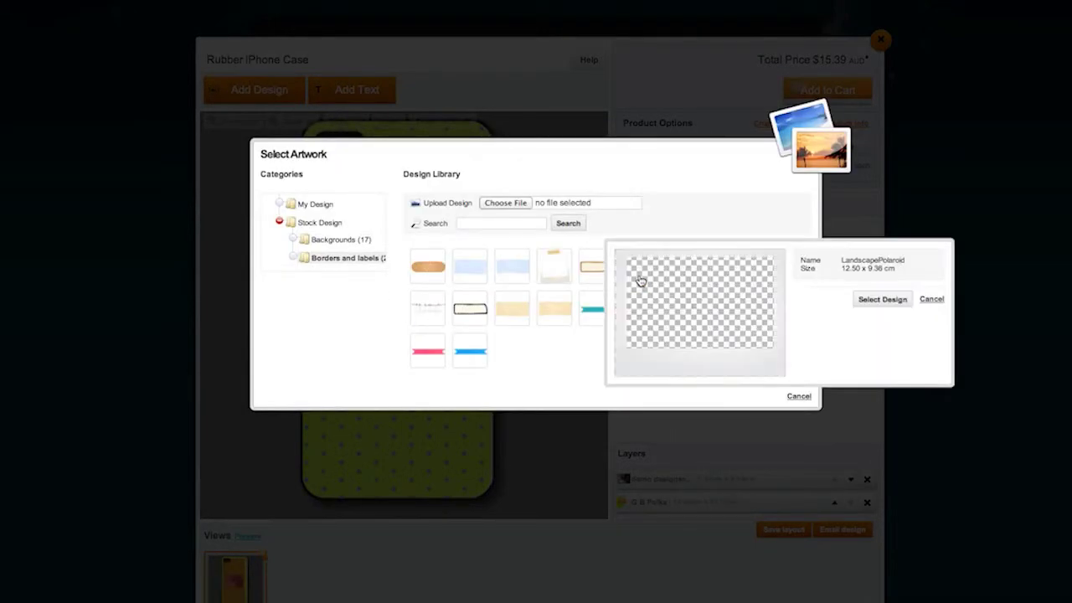
left_click(882, 299)
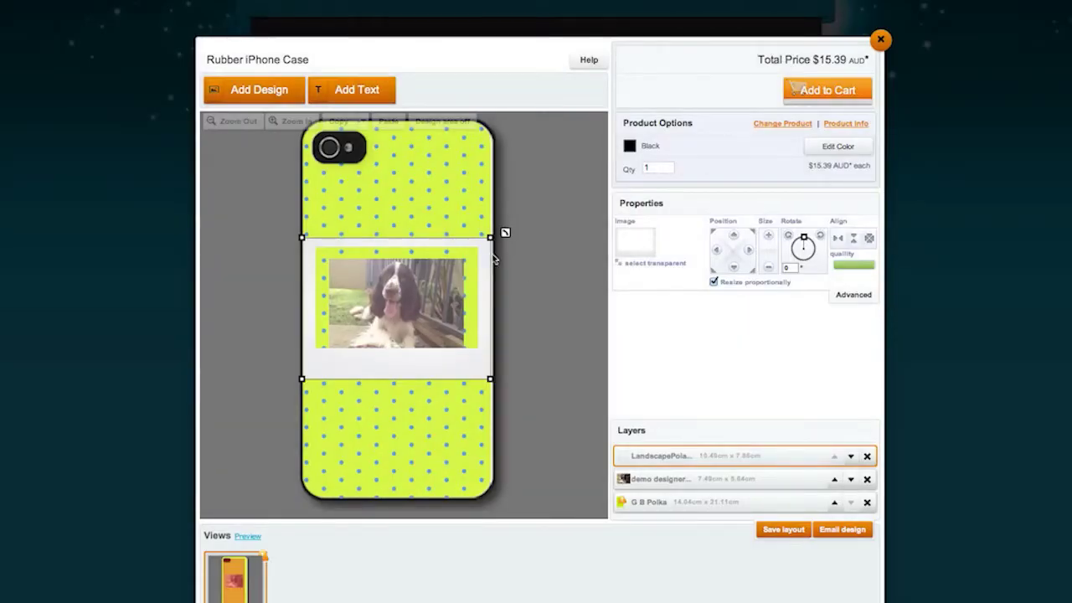
Shrink the polaroid frame to about 8.5 cm wide and position it around the dog photo, then deselect it
left_click_drag(505, 232, 476, 250)
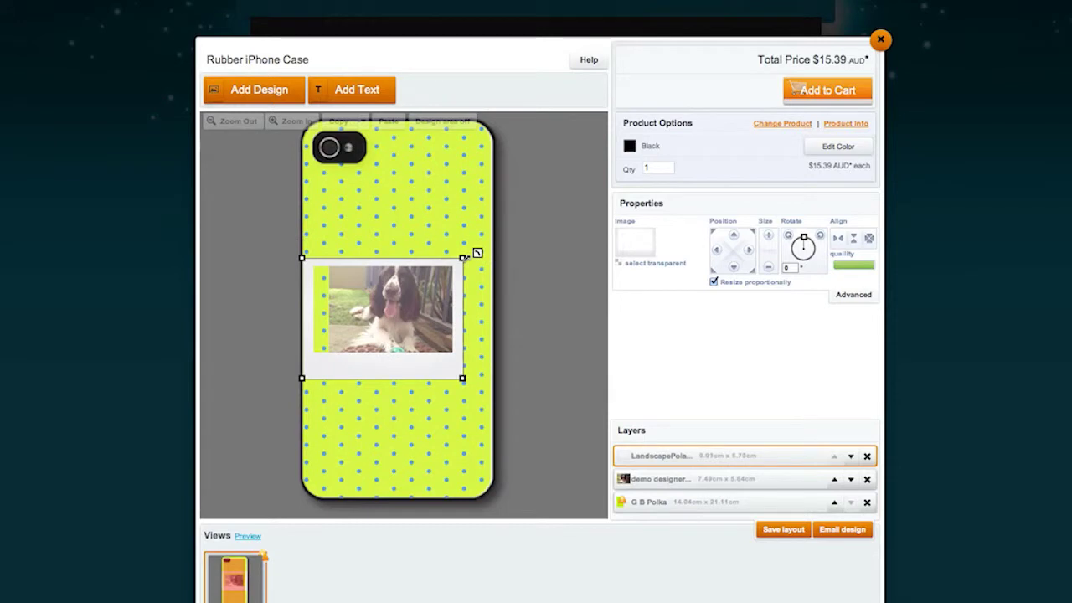
left_click_drag(435, 372, 448, 372)
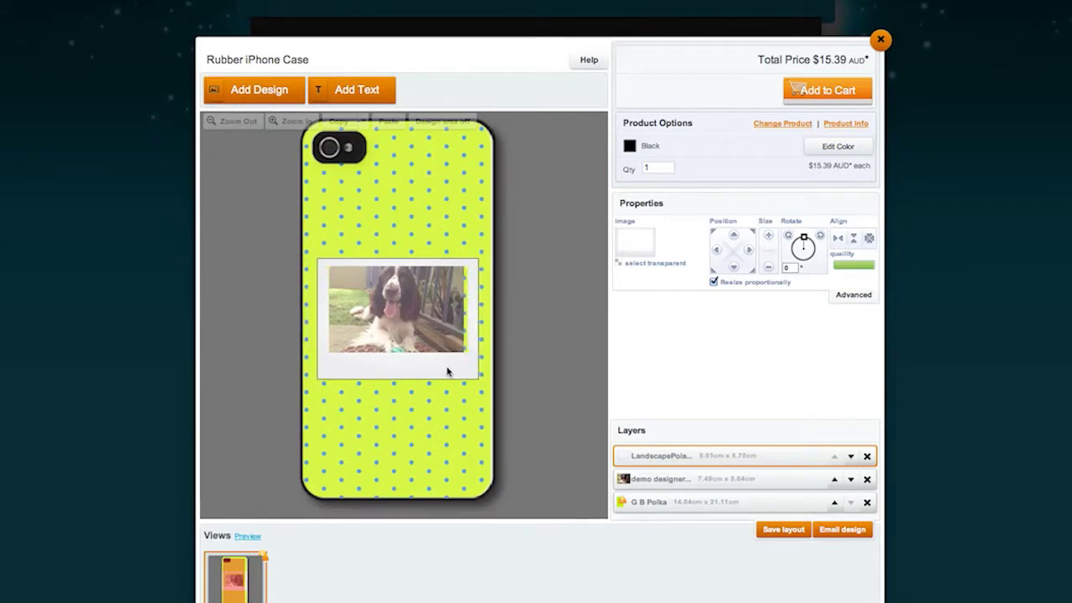
left_click_drag(493, 252, 485, 258)
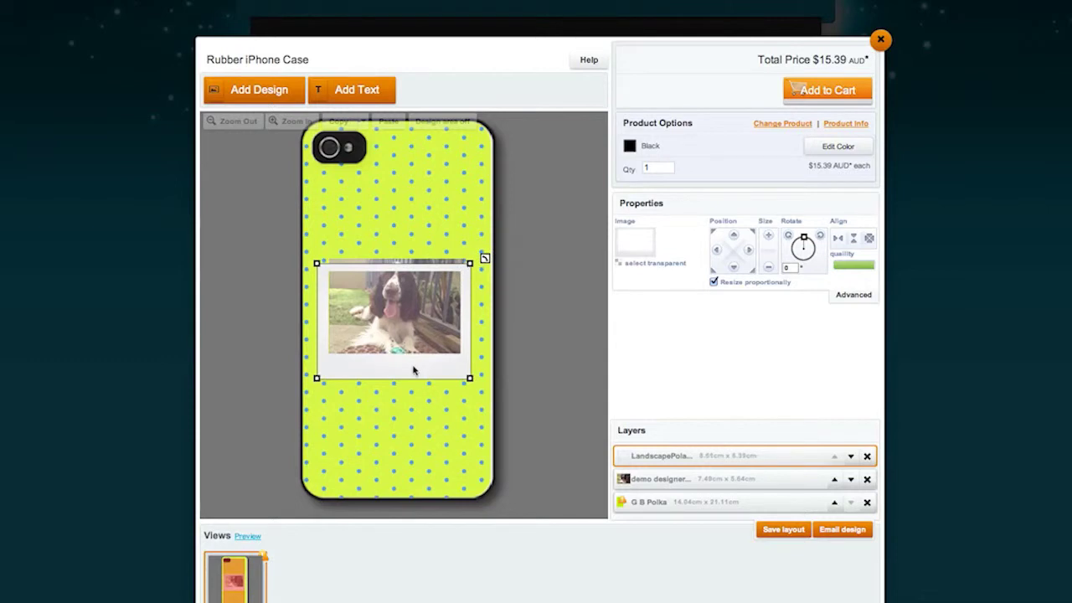
left_click_drag(416, 371, 413, 364)
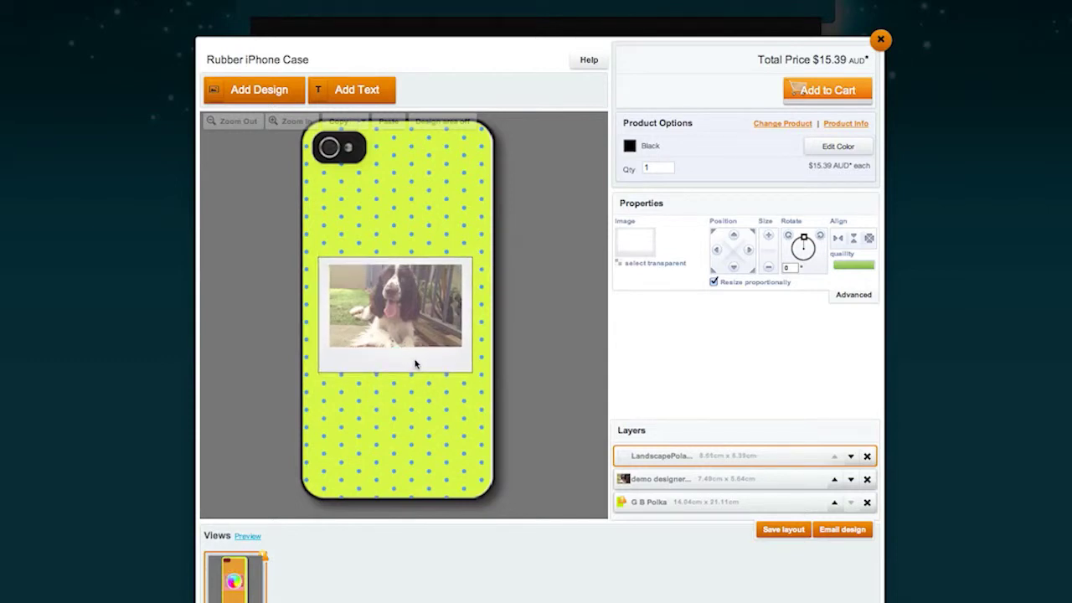
left_click(525, 360)
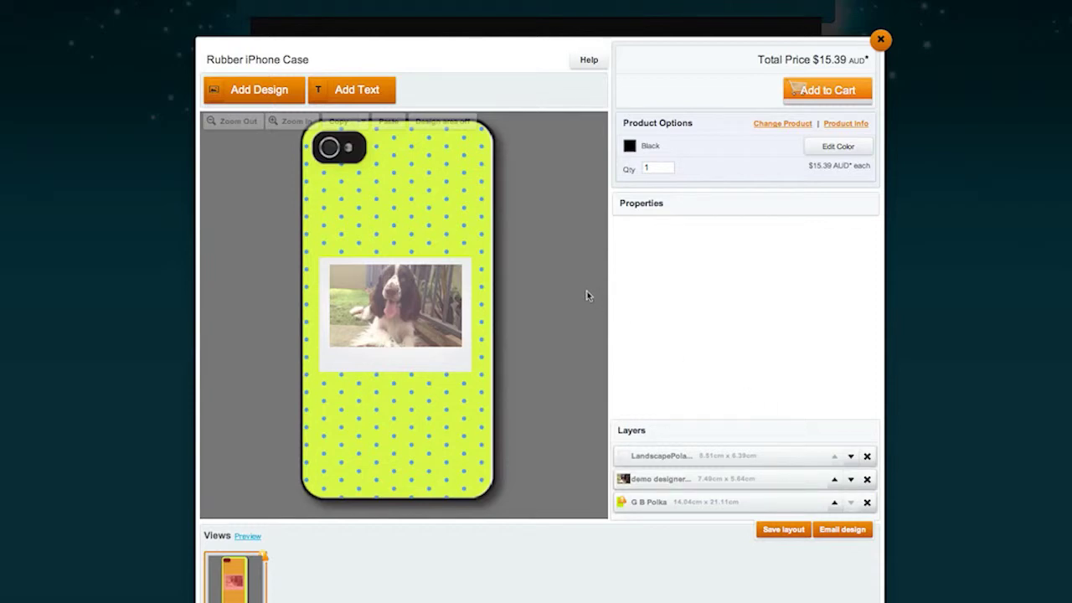
Add the personalise text "Splash Skins" to the case
left_click(363, 91)
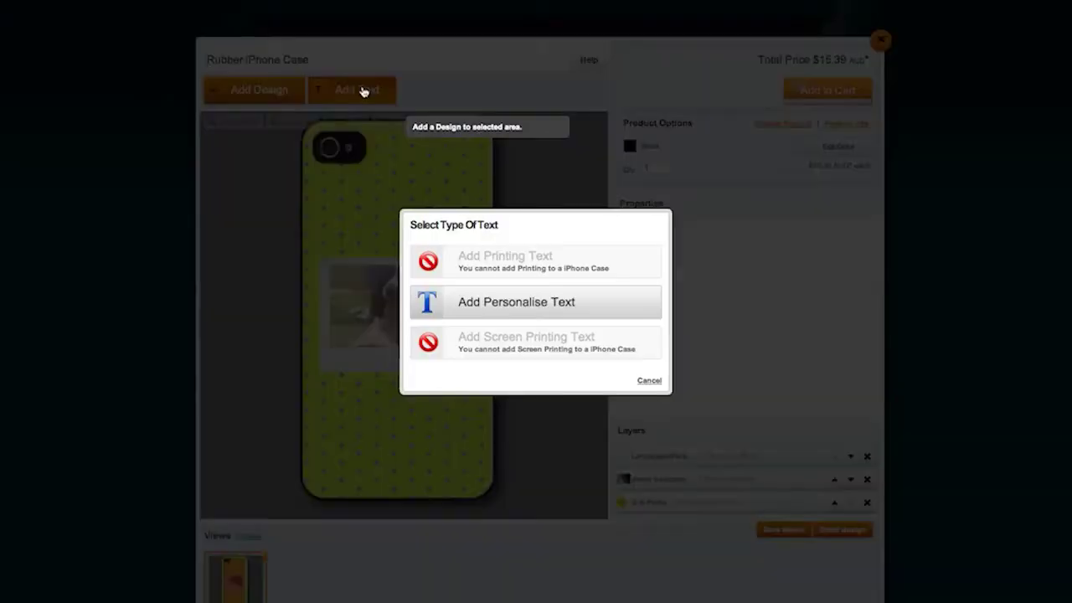
left_click(468, 297)
type("Splash Skins")
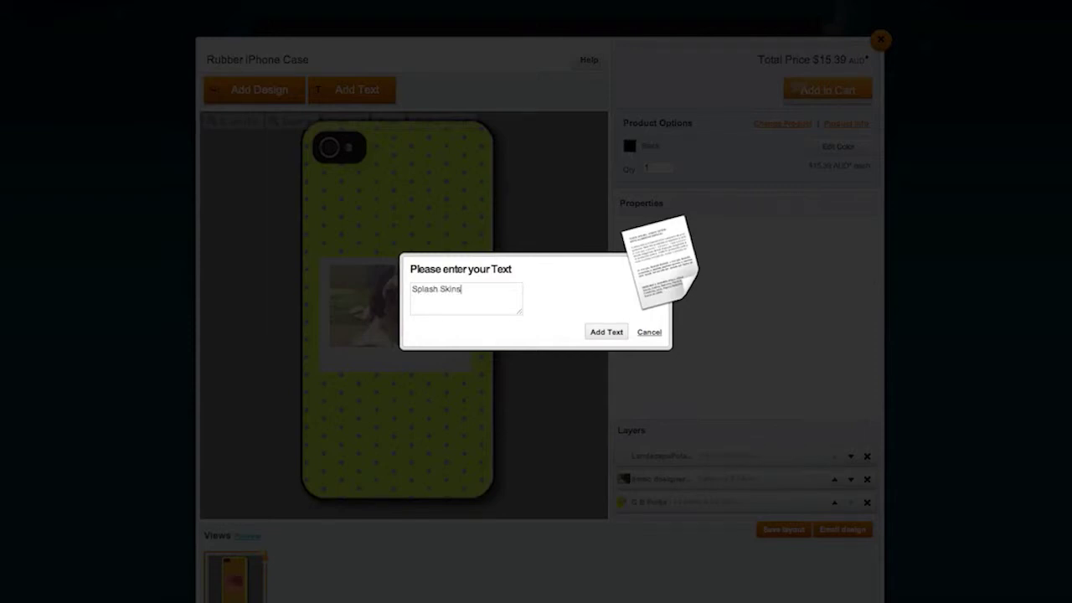
left_click(620, 331)
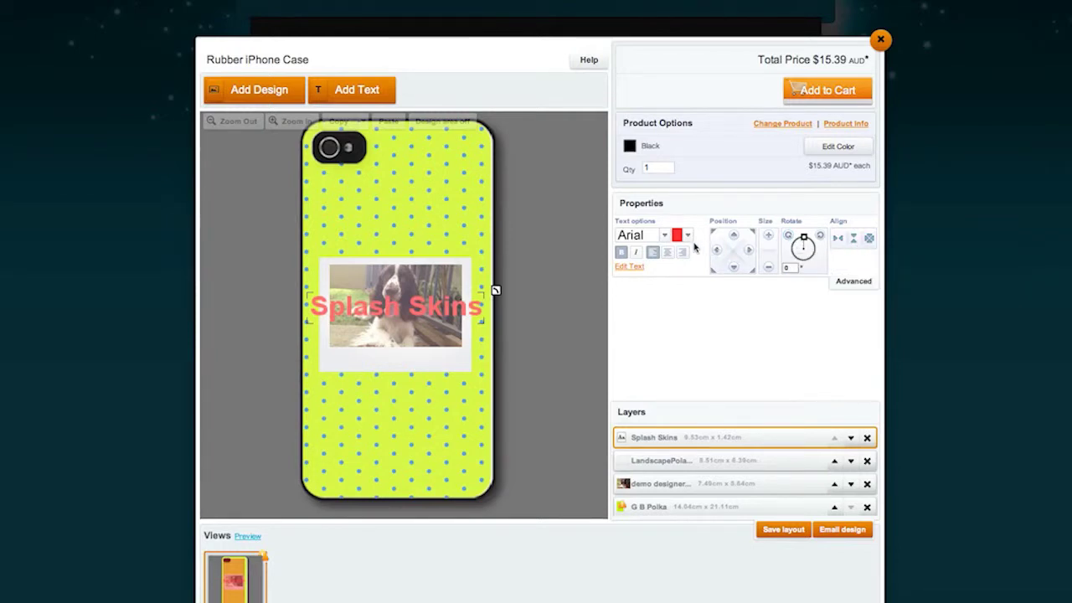
Change the font of the "Splash Skins" text to Alexandria
left_click(664, 239)
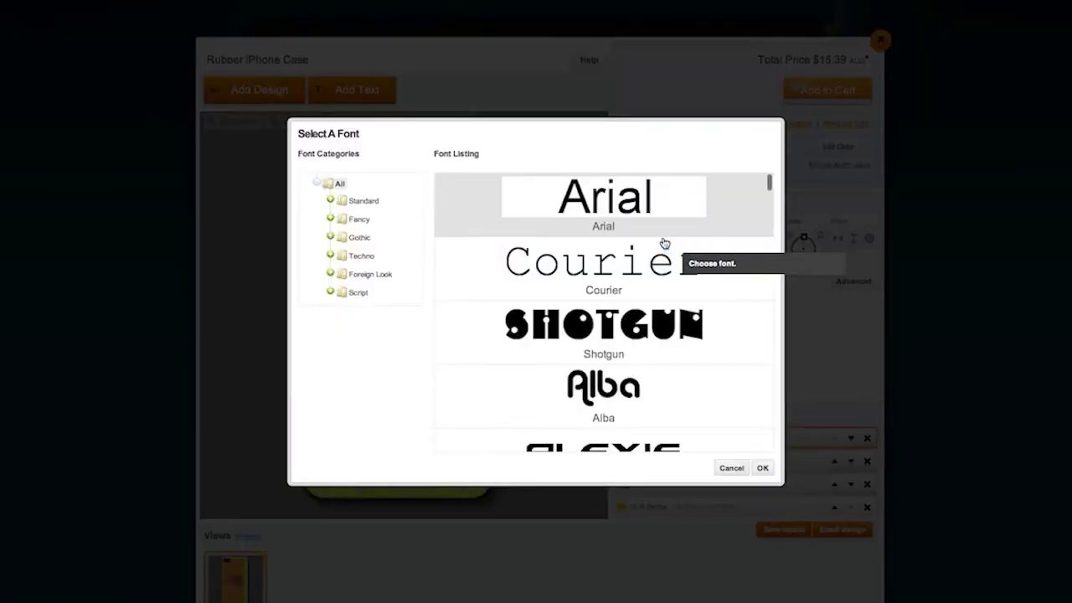
scroll(634, 332, "down", 5)
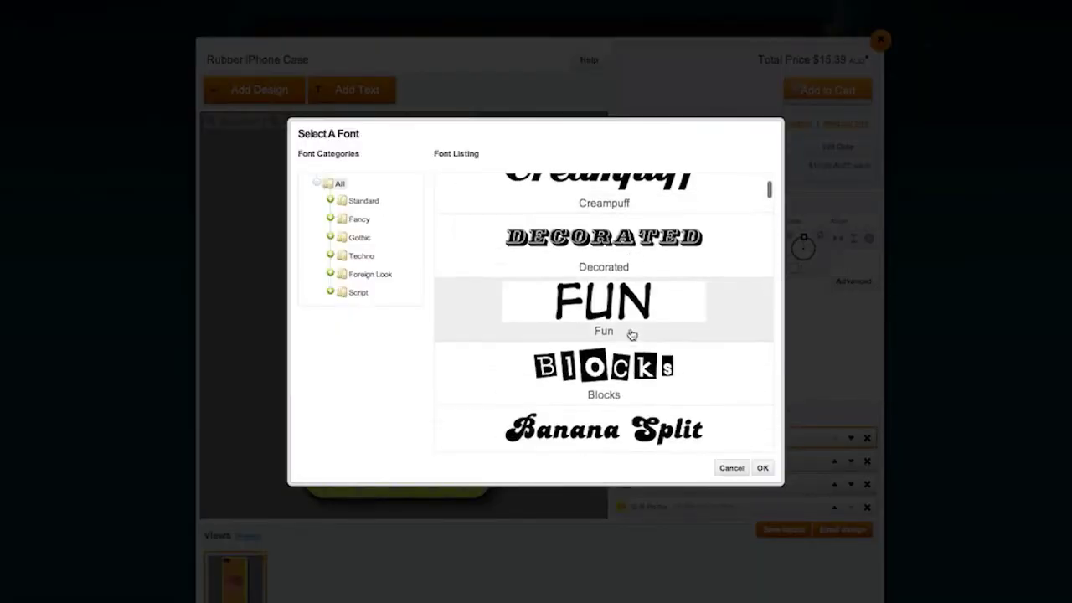
scroll(632, 335, "down", 6)
scroll(635, 317, "down", 5)
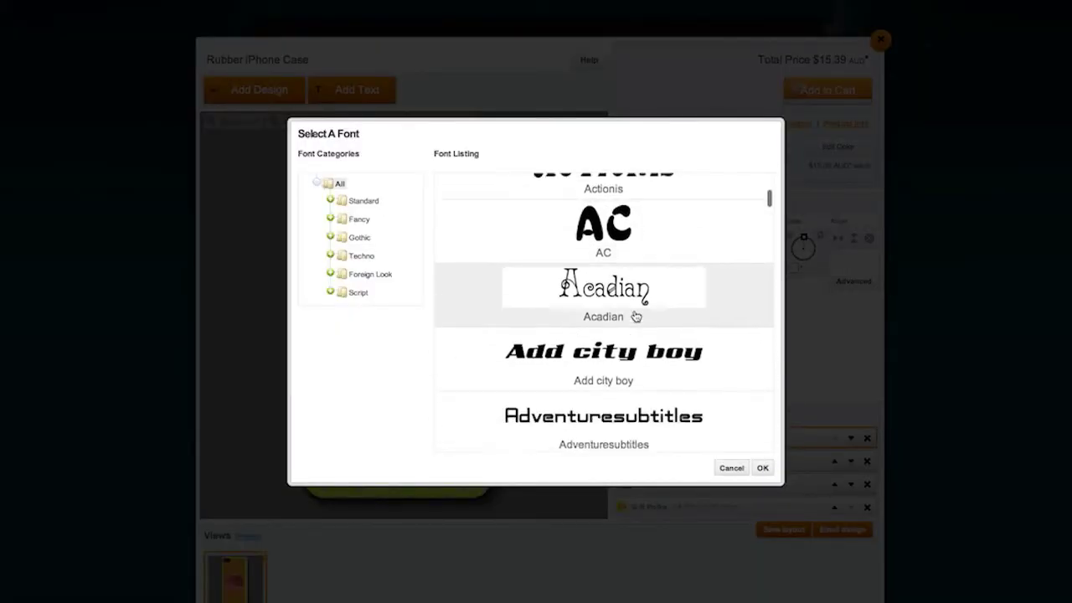
scroll(636, 316, "down", 1)
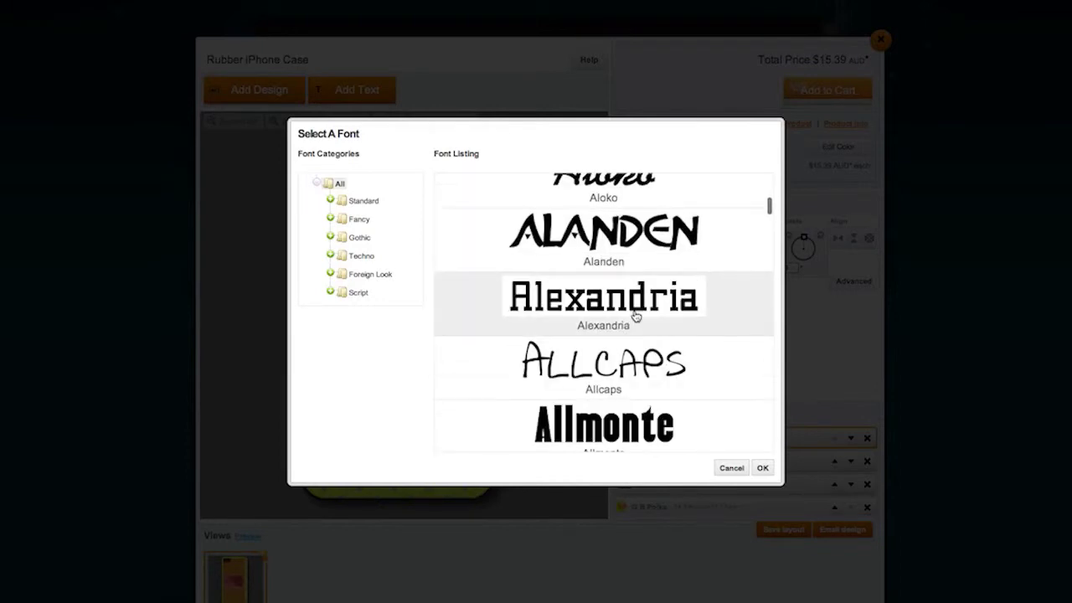
left_click(626, 309)
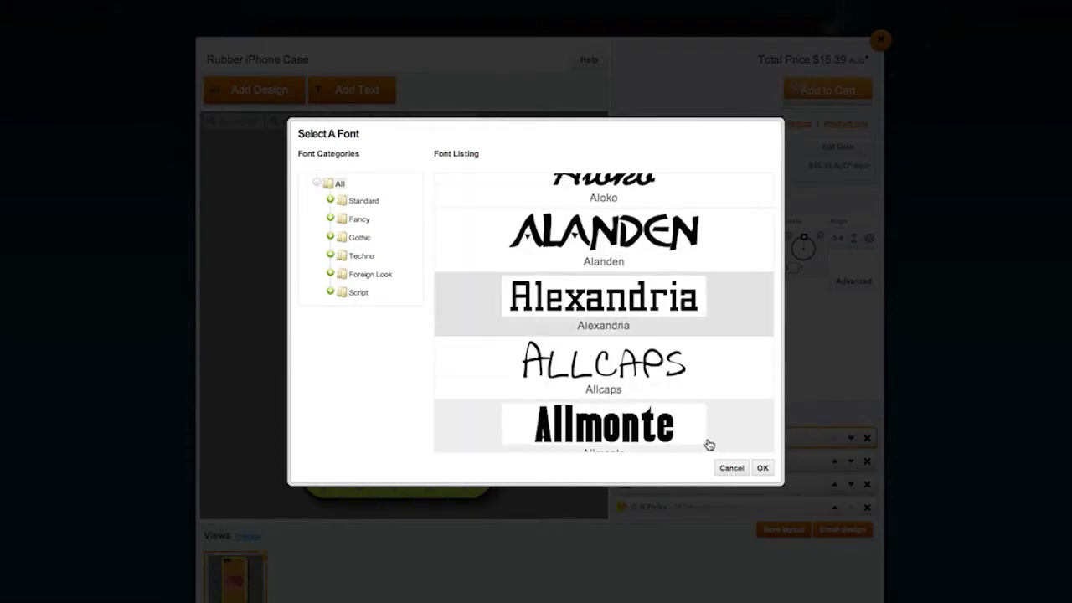
left_click(762, 467)
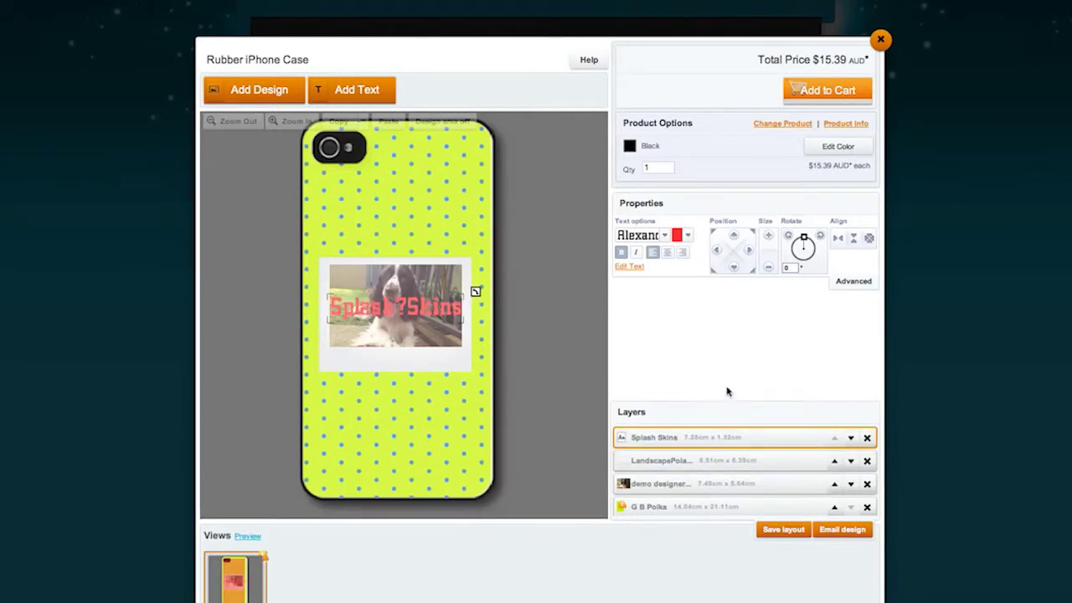
Change the font of the "Splash Skins" text to Alphamack
left_click(665, 237)
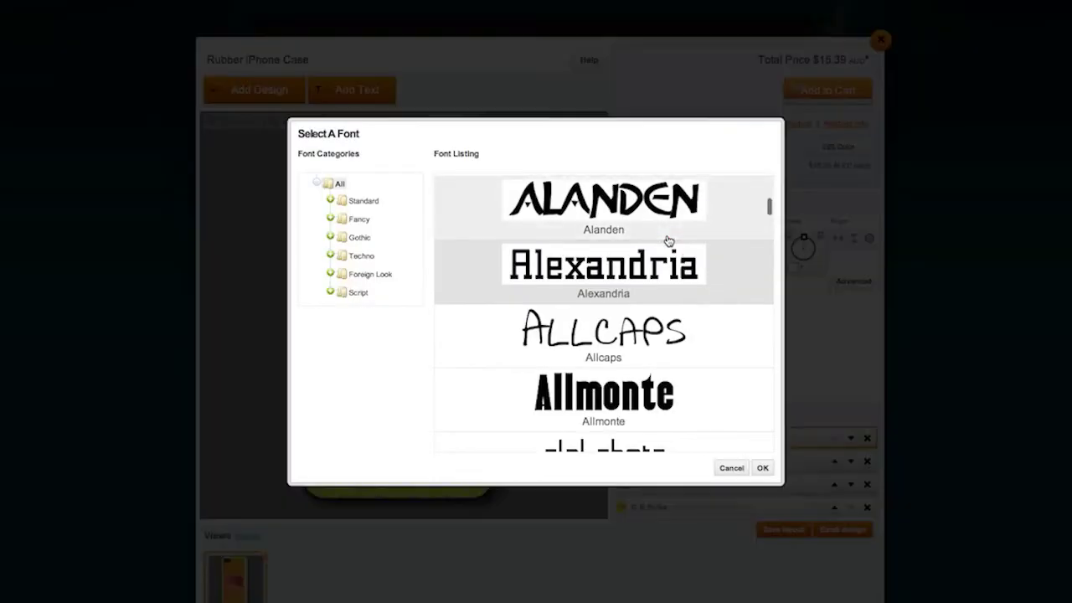
left_click(637, 227)
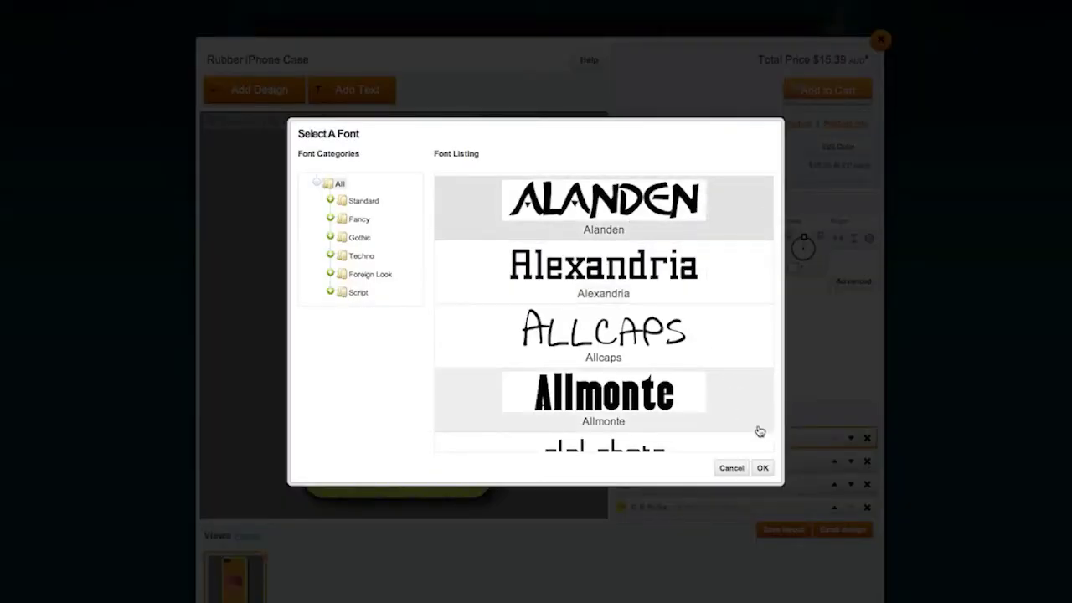
left_click(653, 339)
scroll(653, 337, "down", 3)
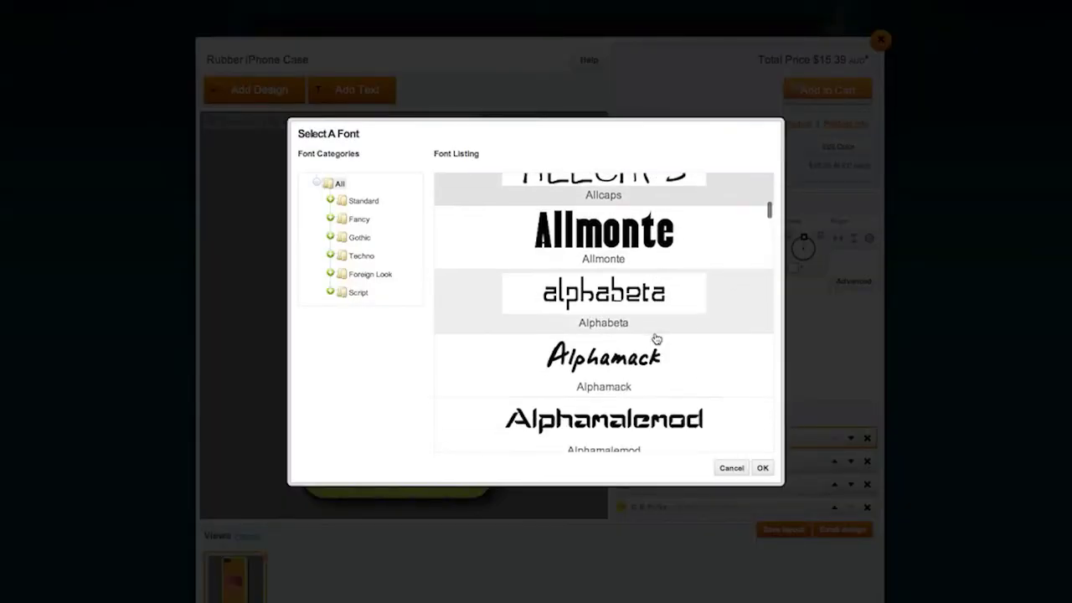
left_click(634, 376)
left_click(760, 470)
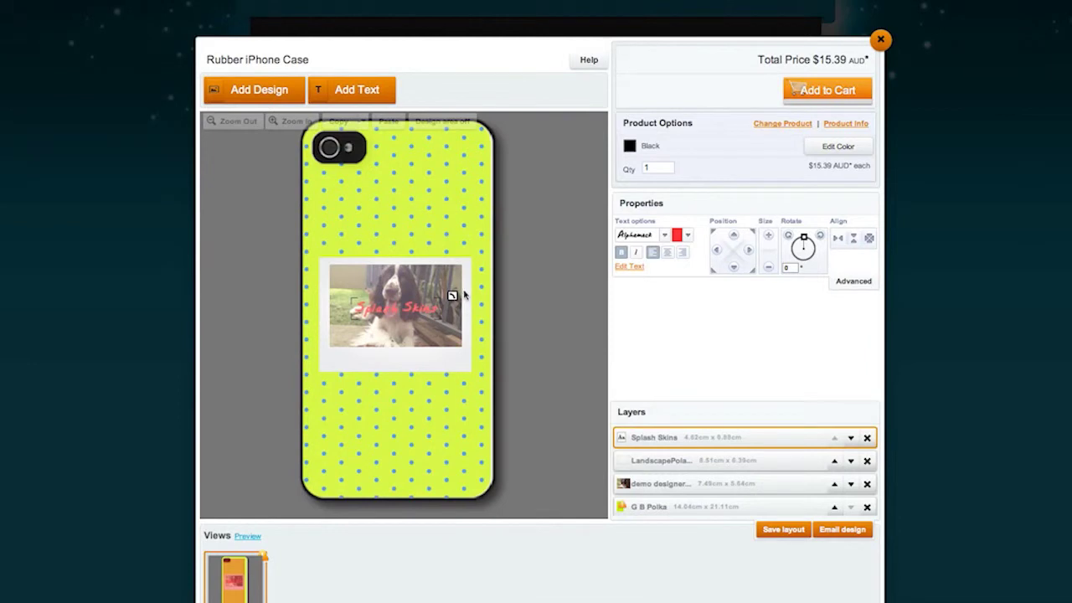
Color the "Splash Skins" text black and enlarge it to about 9 cm wide
left_click(689, 235)
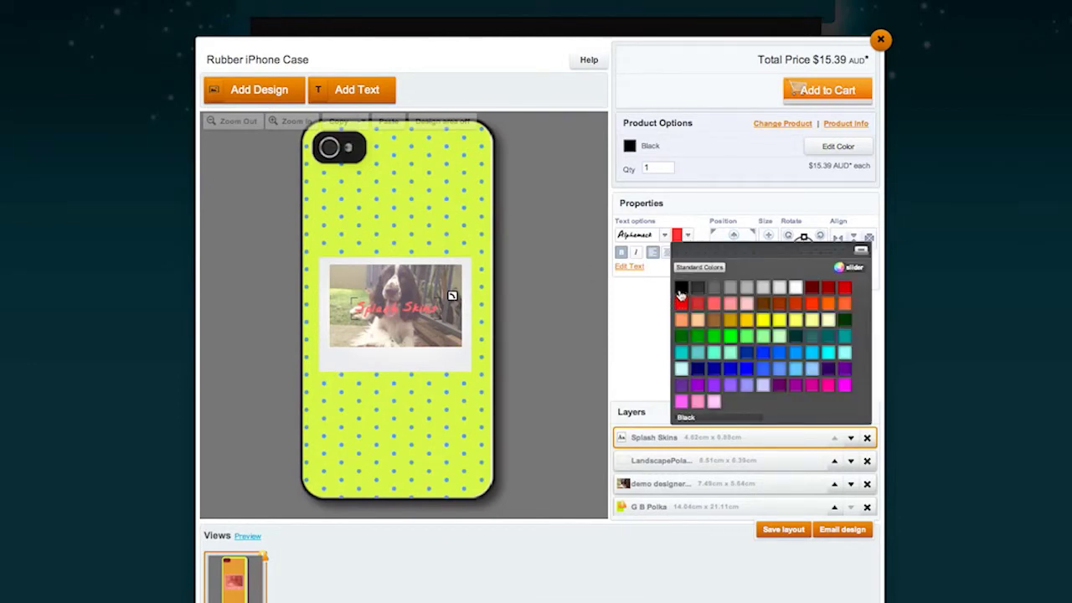
left_click(681, 290)
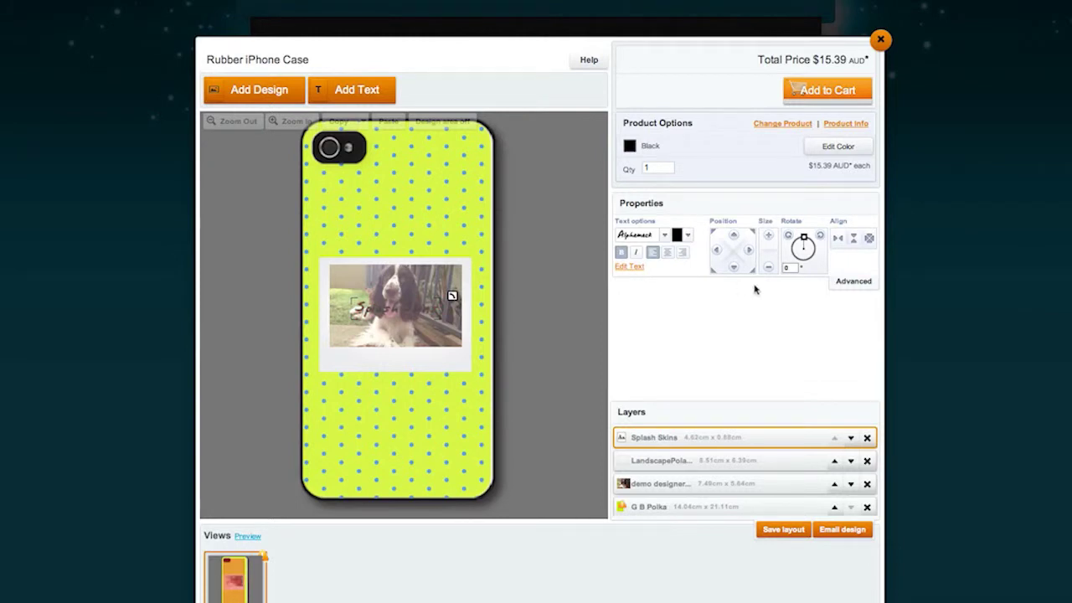
left_click(768, 238)
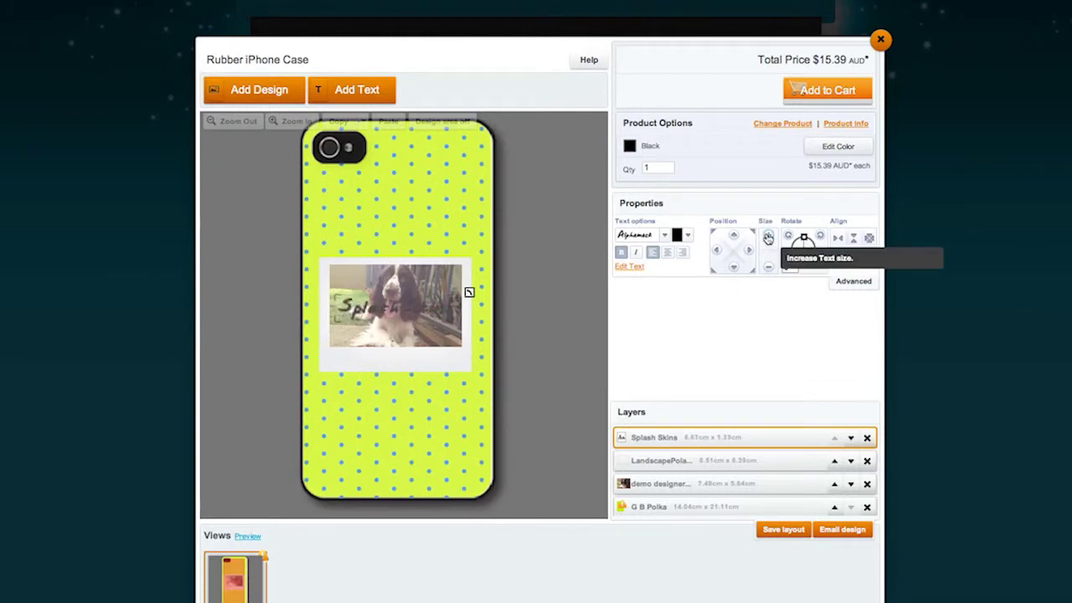
left_click(768, 237)
left_click(768, 237)
left_click(768, 238)
left_click(768, 238)
Move the "Splash Skins" text down to just below the polaroid frame
left_click(387, 311)
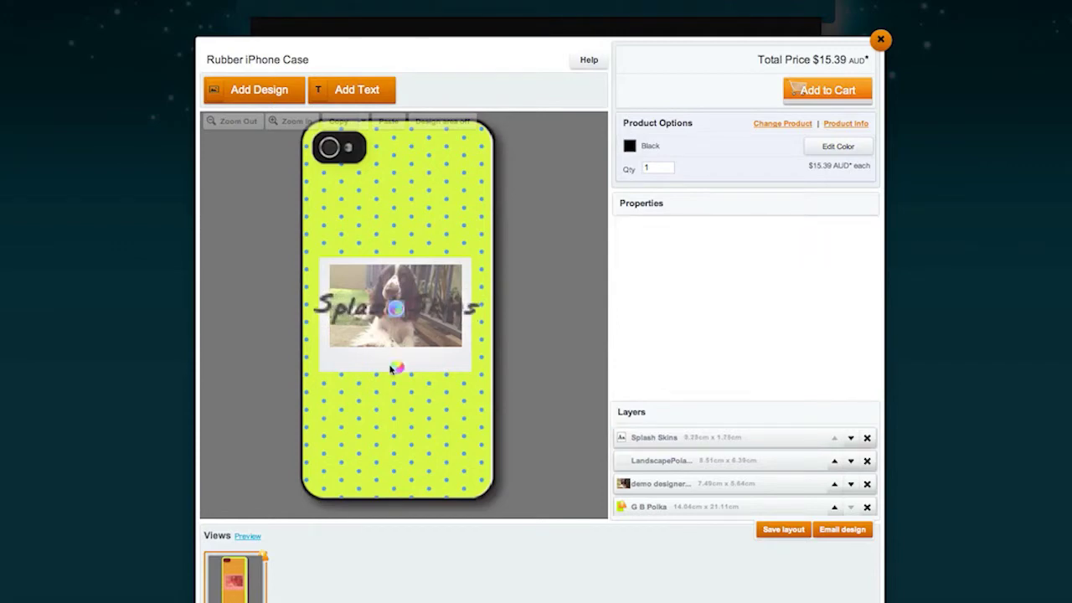
left_click(411, 314)
left_click_drag(411, 314, 412, 400)
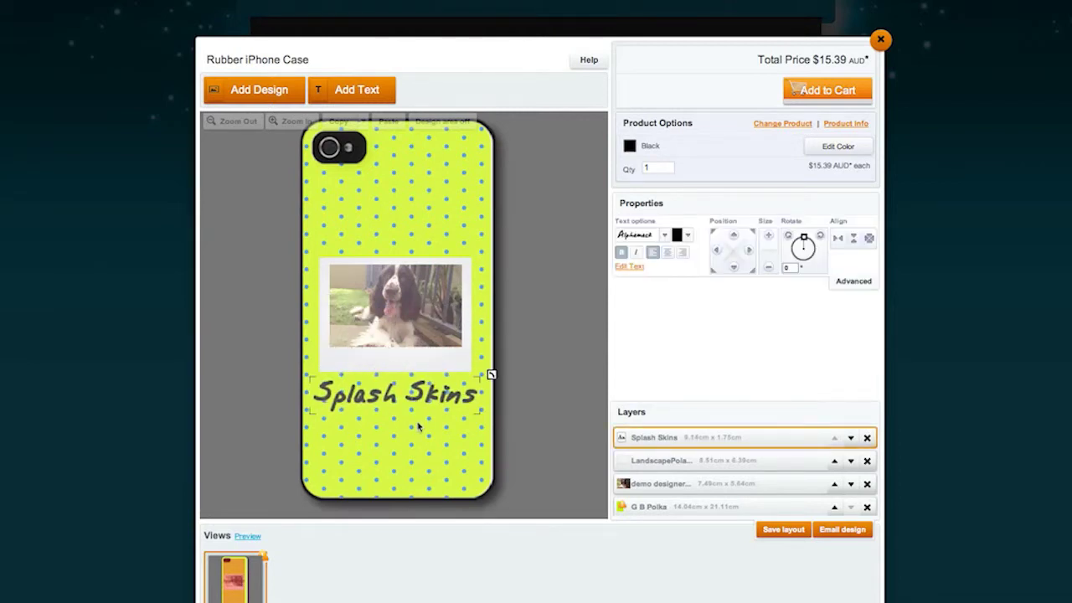
left_click(420, 425)
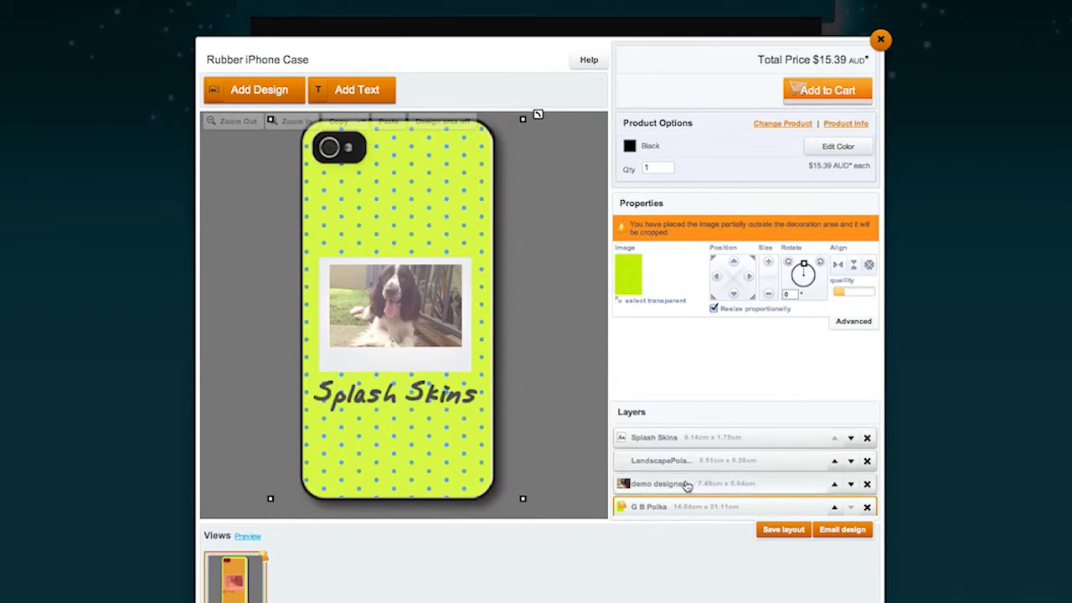
Center the "Splash Skins" text horizontally on the case, keeping it just below the polaroid frame, and deselect it
left_click(677, 445)
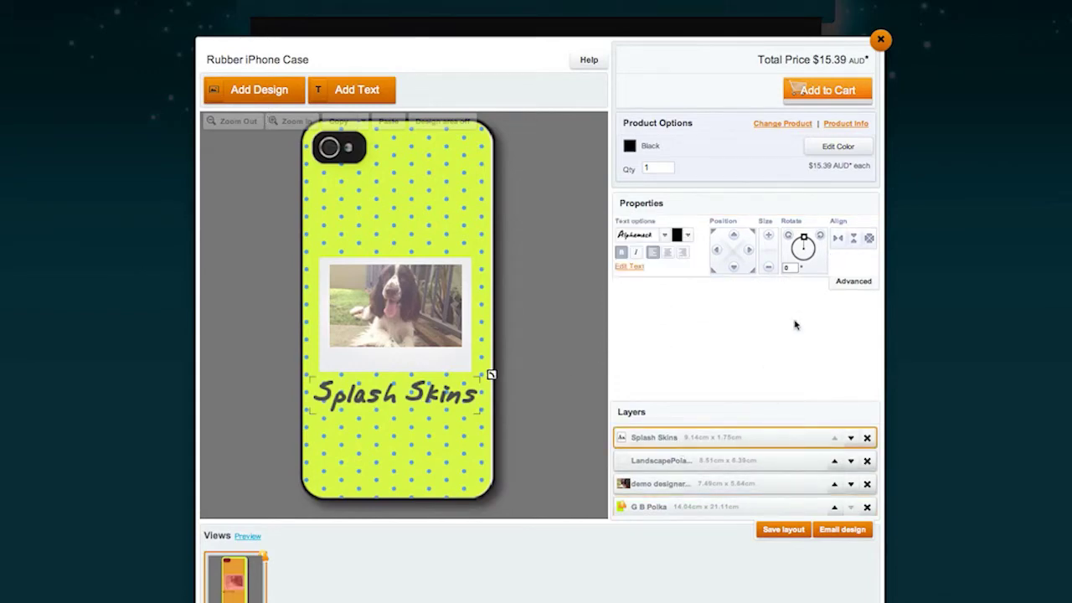
left_click(869, 241)
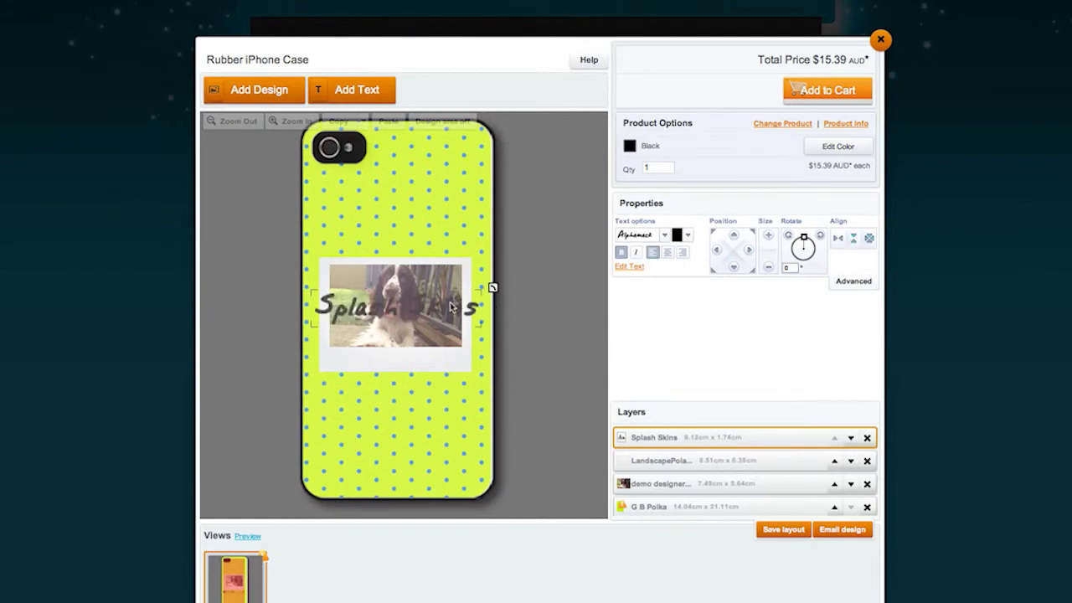
left_click_drag(446, 310, 446, 400)
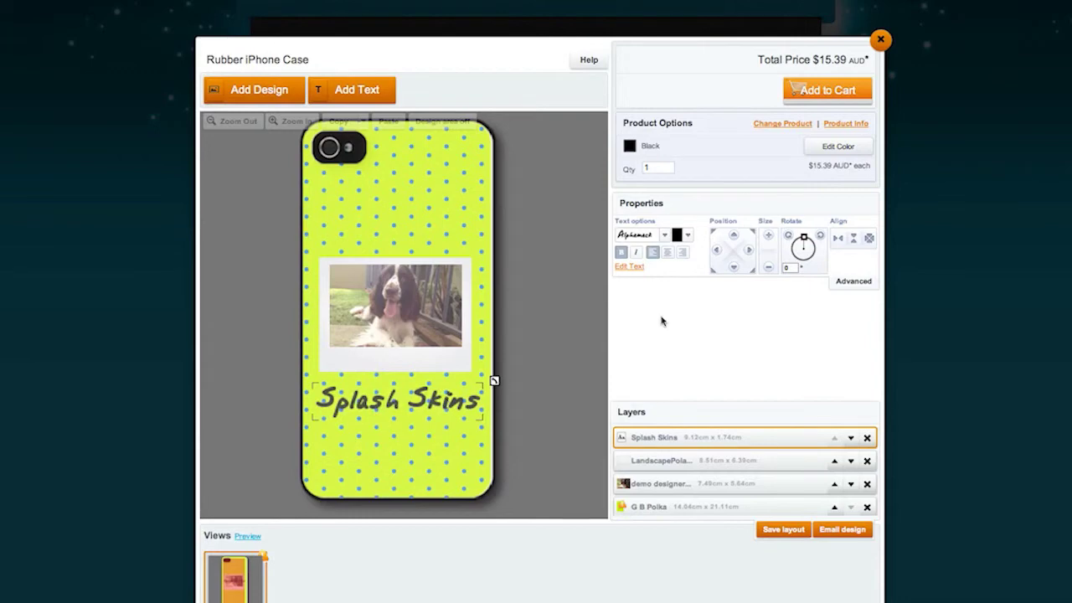
left_click(840, 240)
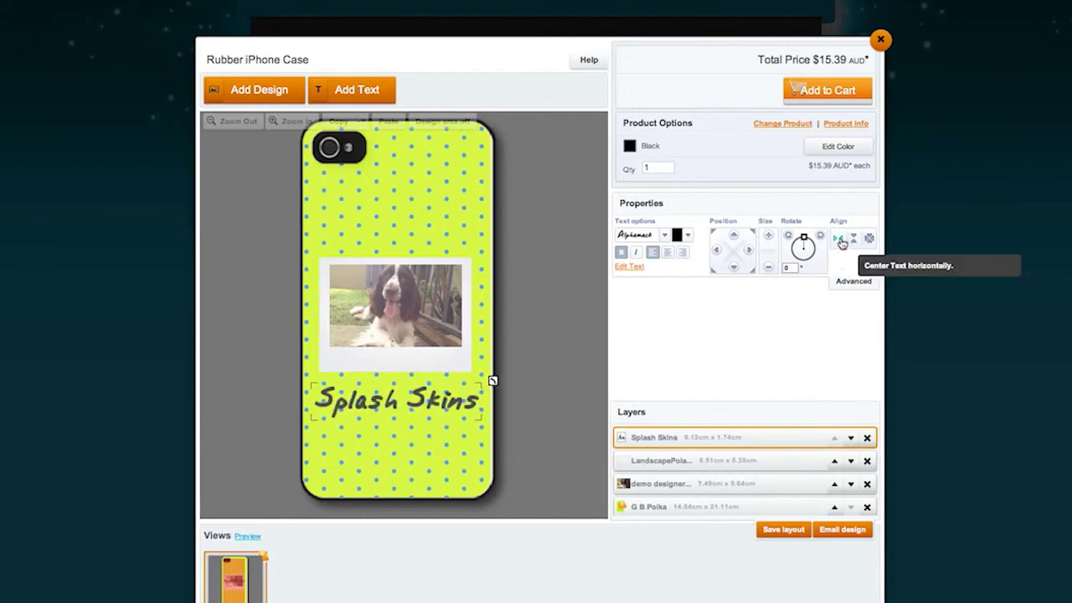
left_click(710, 338)
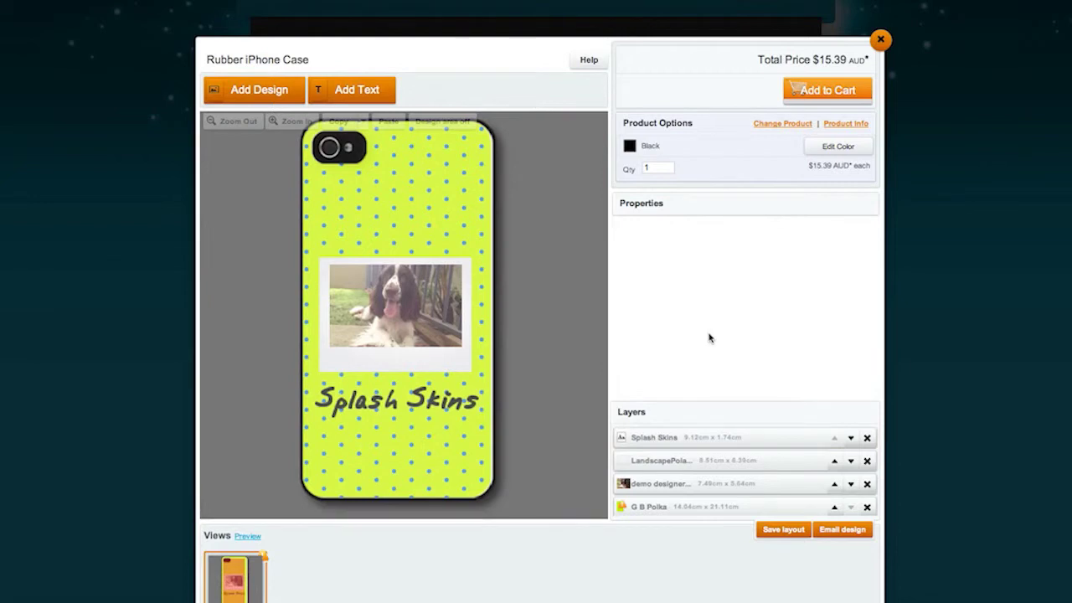
Change the product color of the iPhone case to White
left_click(824, 99)
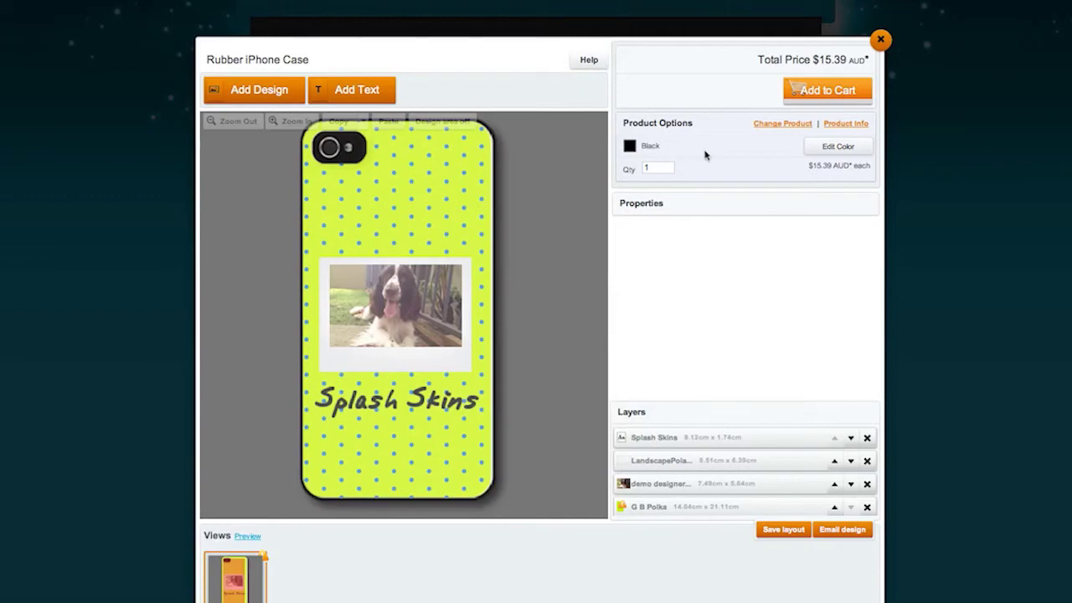
left_click(821, 156)
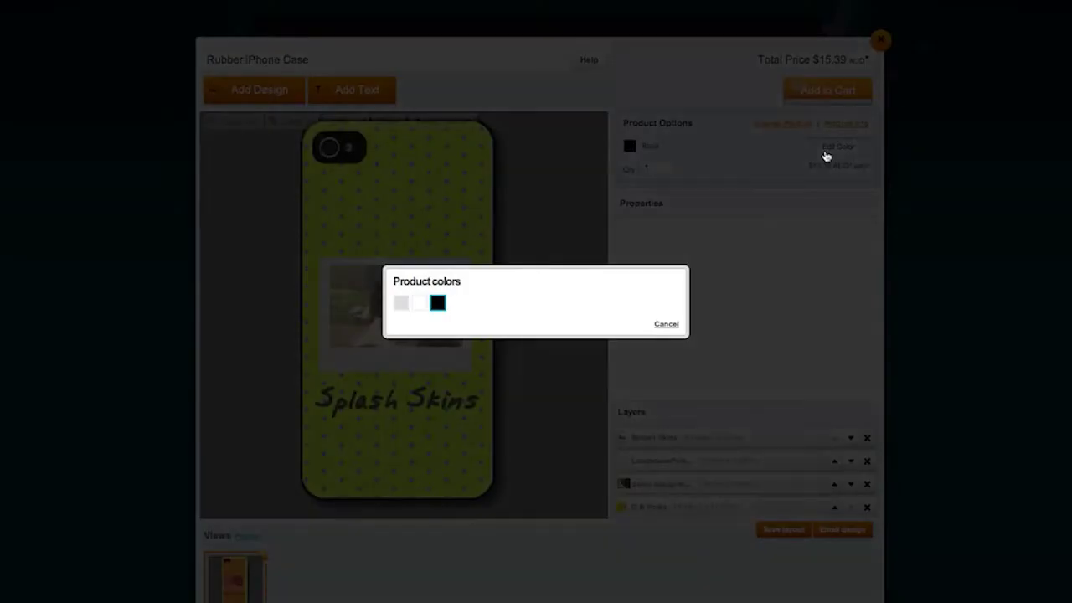
left_click(423, 304)
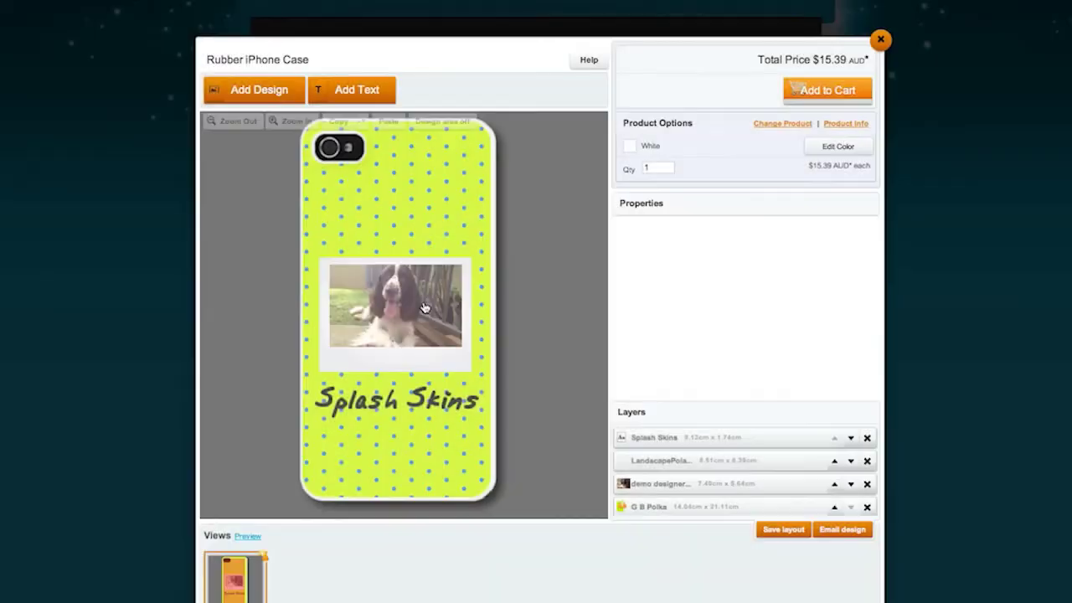